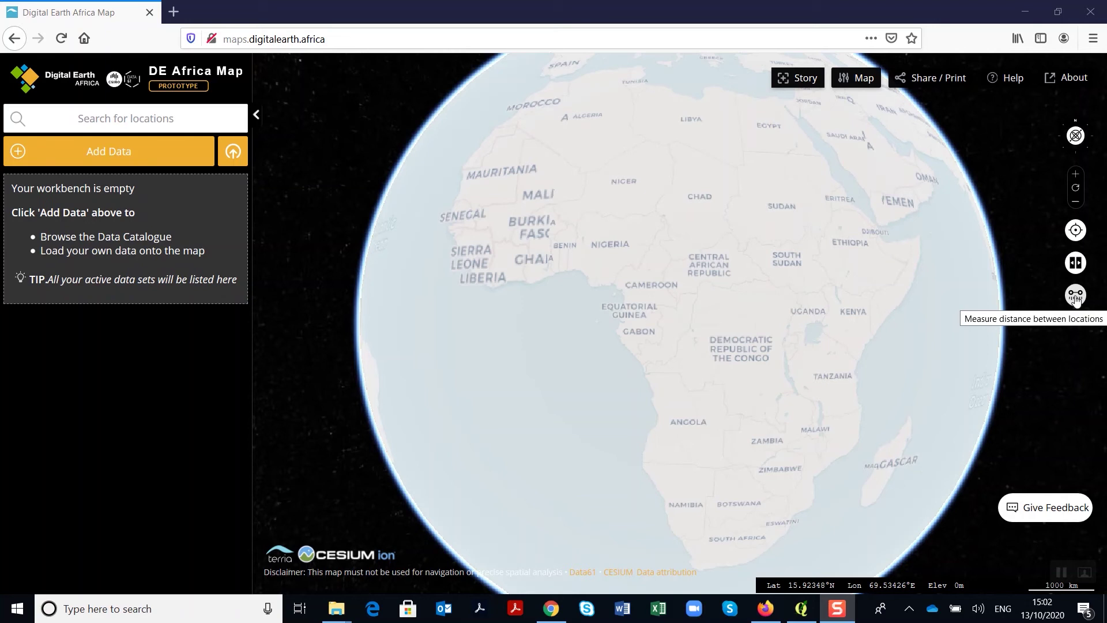
Step: Open the Data Catalogue with its satellite image, surface water, vegetation and elevation categories
click(103, 154)
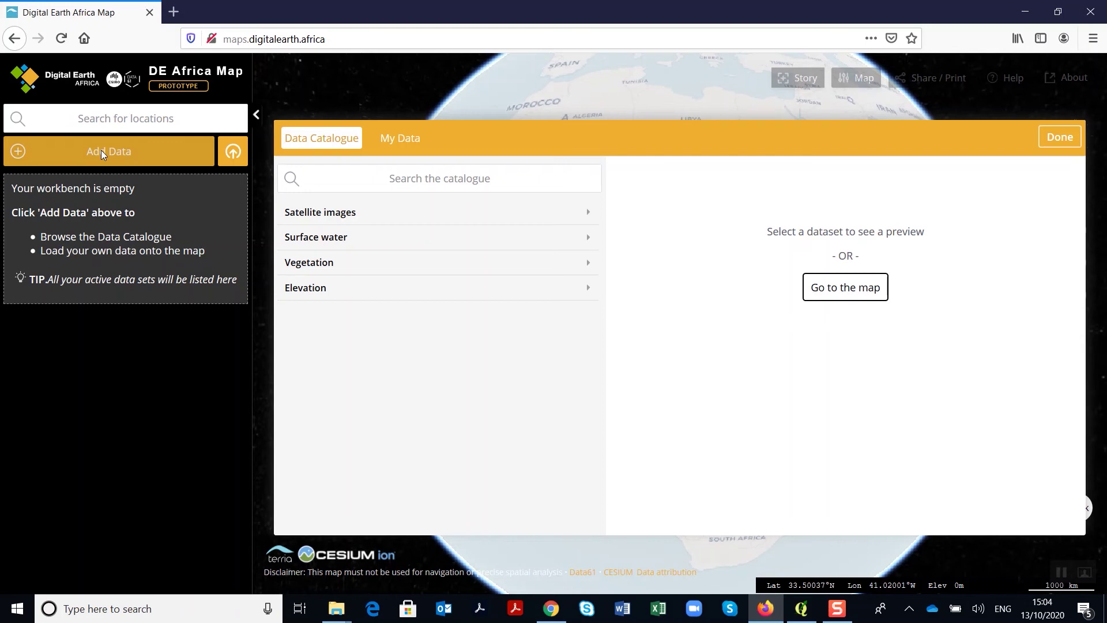
Step: Add Satellite images > Surface reflectance > Daily > Sentinel-2 to the map and dismiss the imagery guide
click(315, 219)
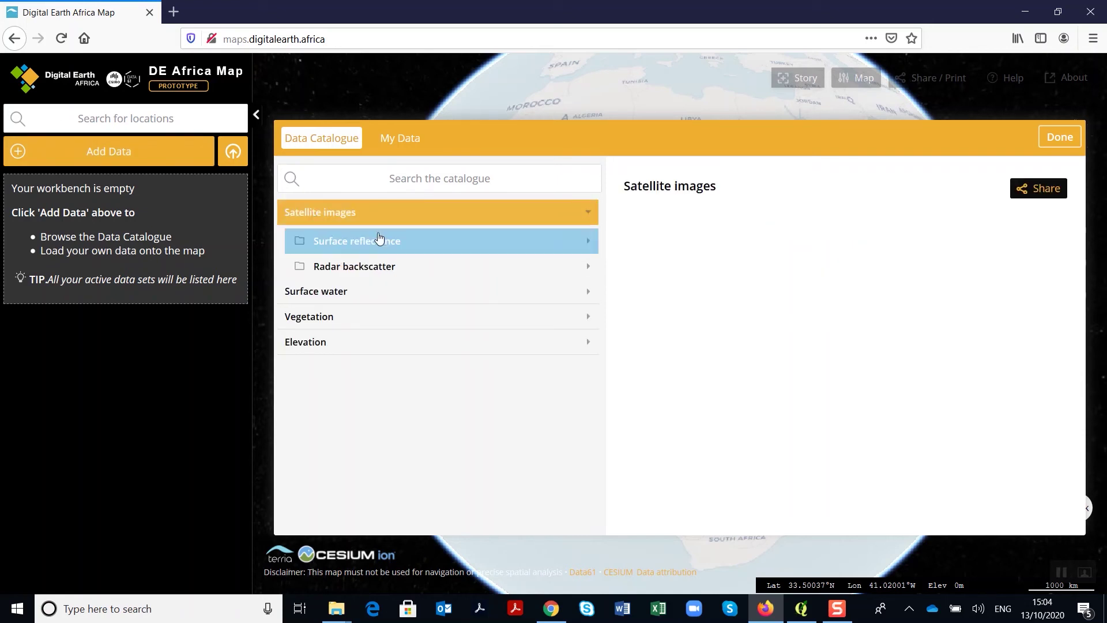
click(387, 244)
click(407, 277)
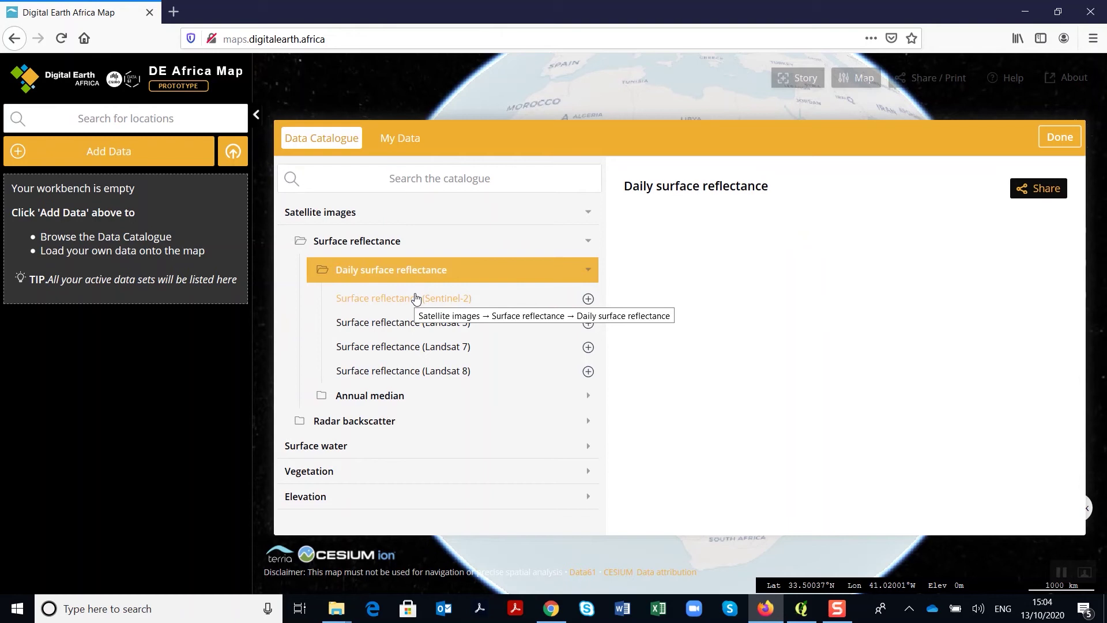
click(417, 298)
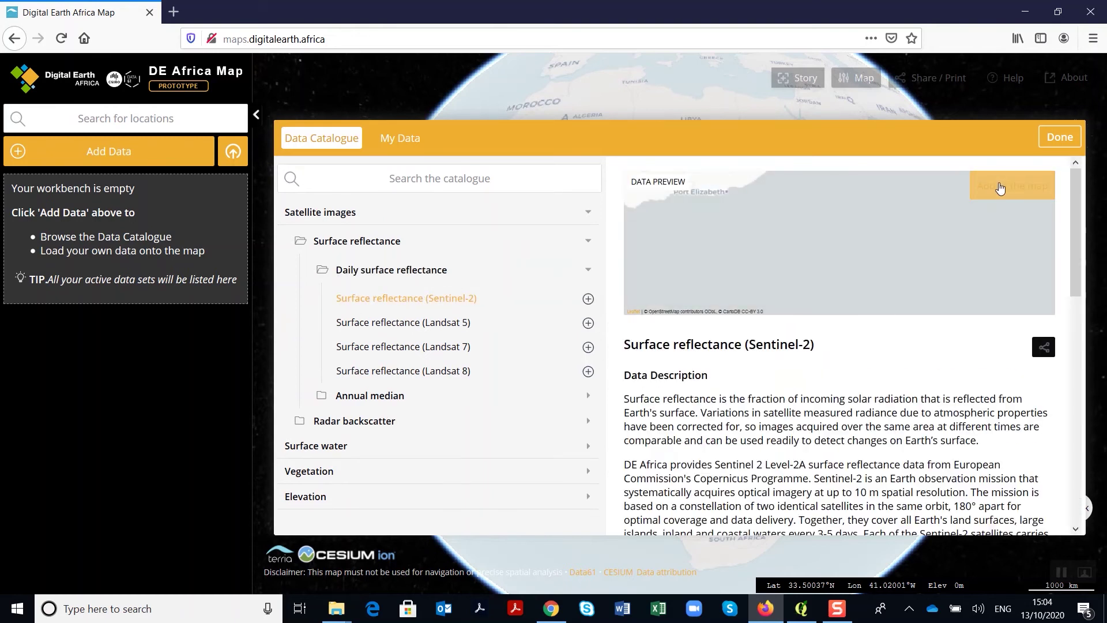
click(1004, 191)
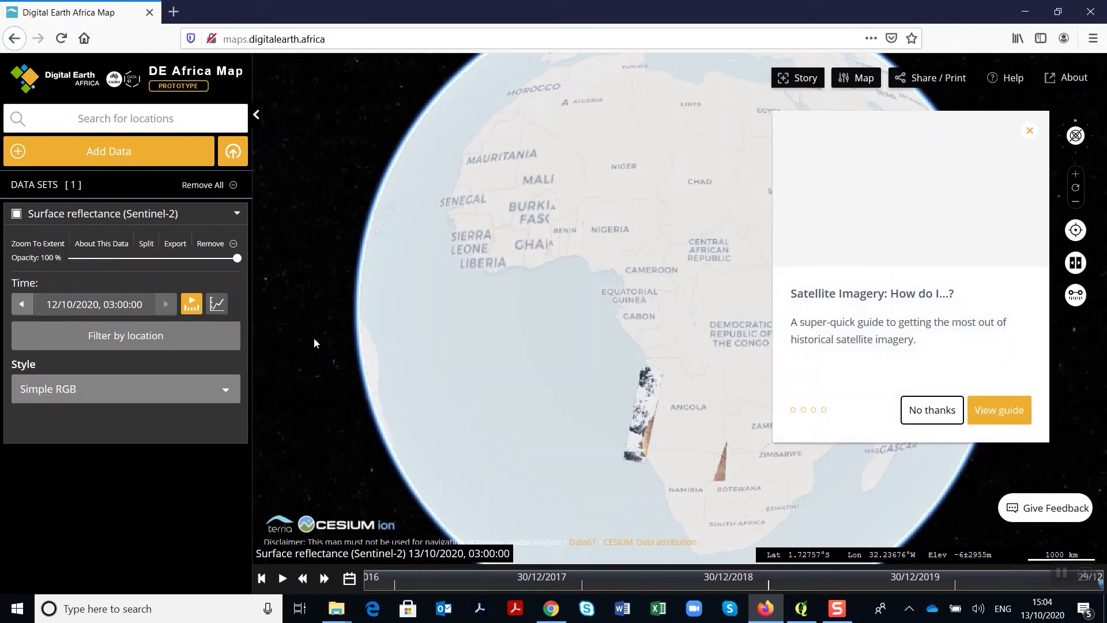
click(1030, 131)
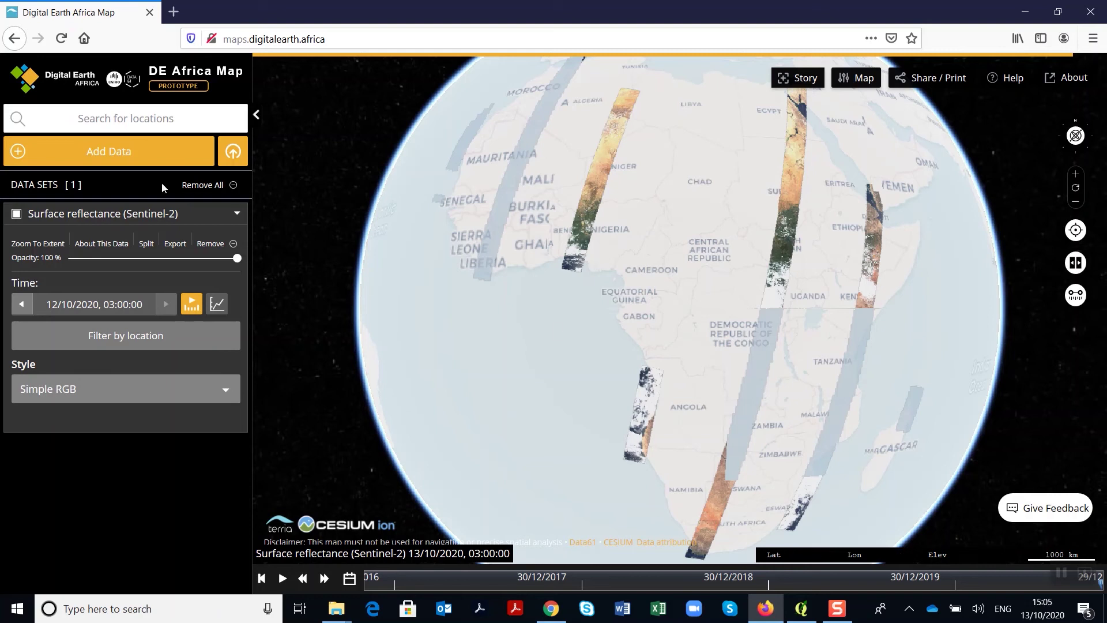
Step: Search 'Niamey', go to the Niamey, Niger result, then clear the search box
text(N)
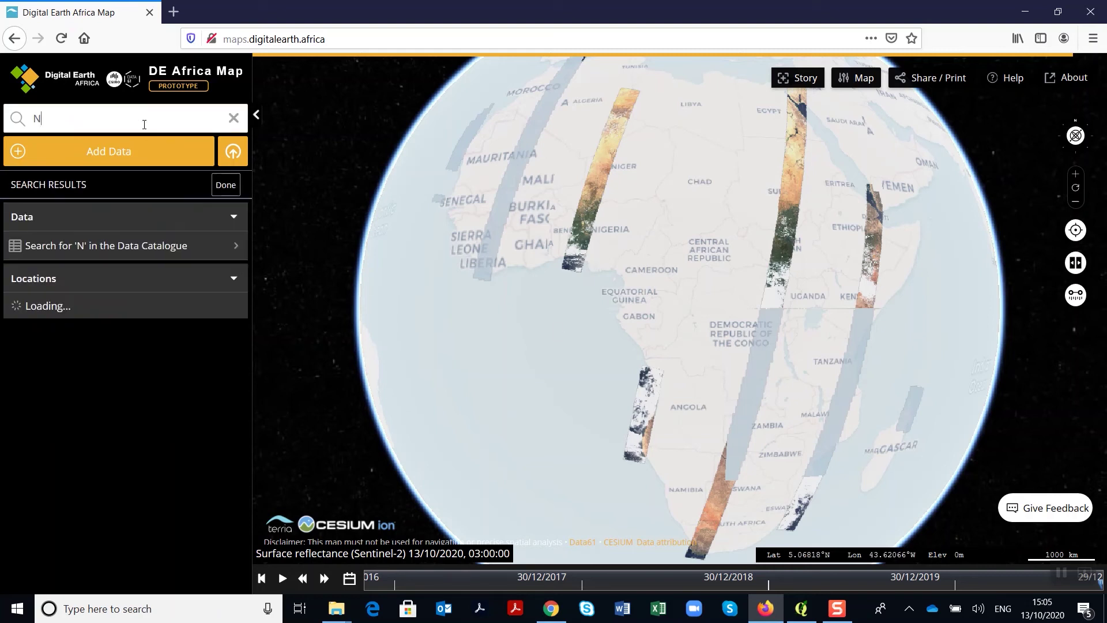
text(iamey)
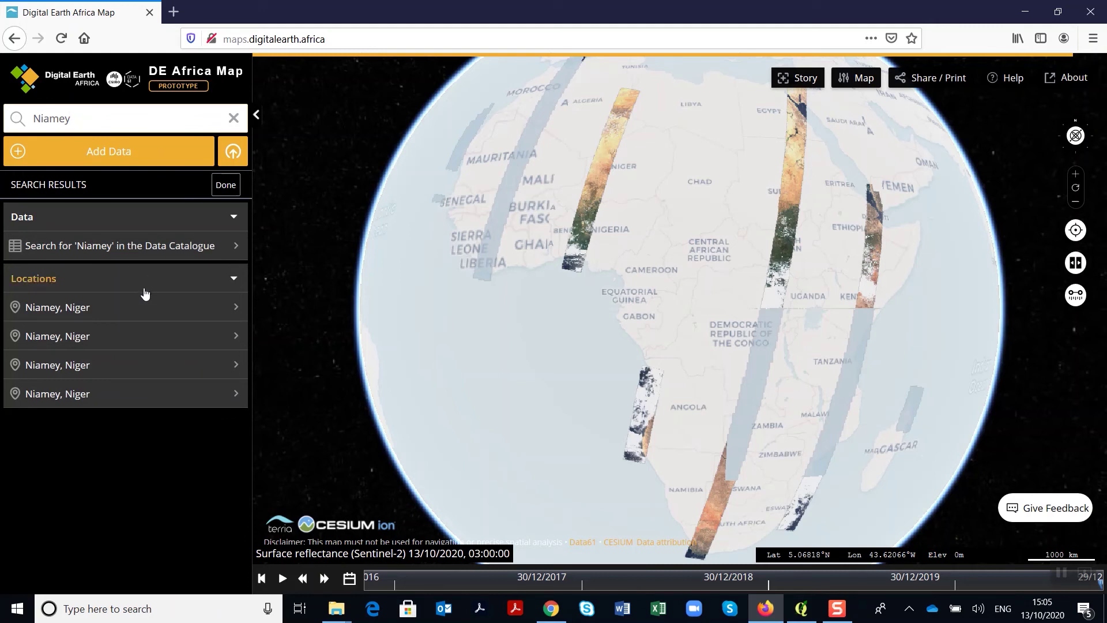
click(78, 310)
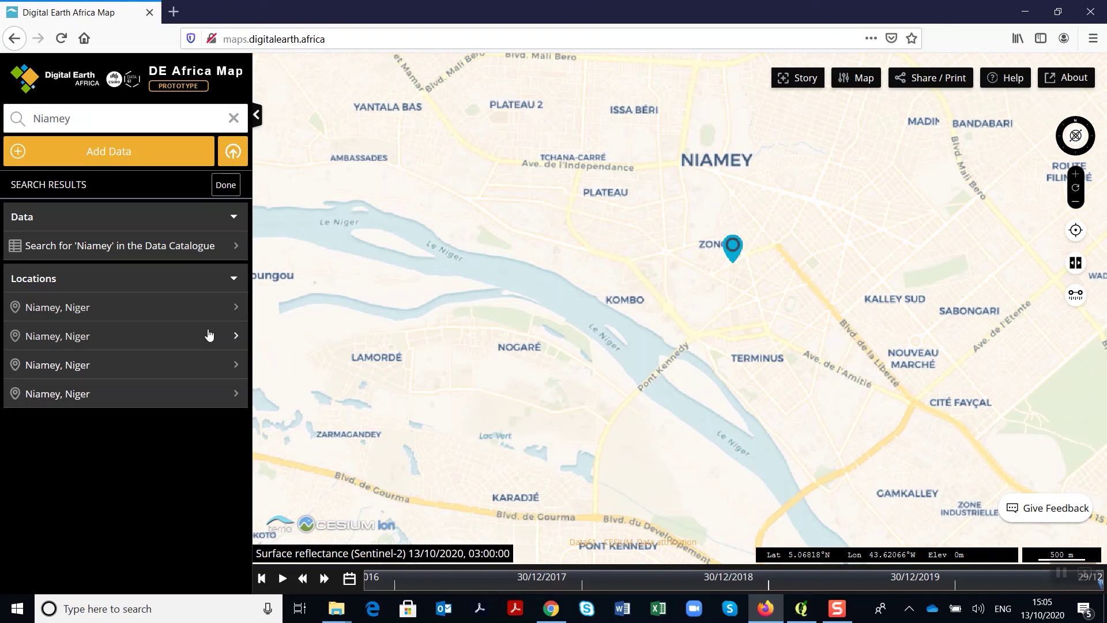
click(234, 118)
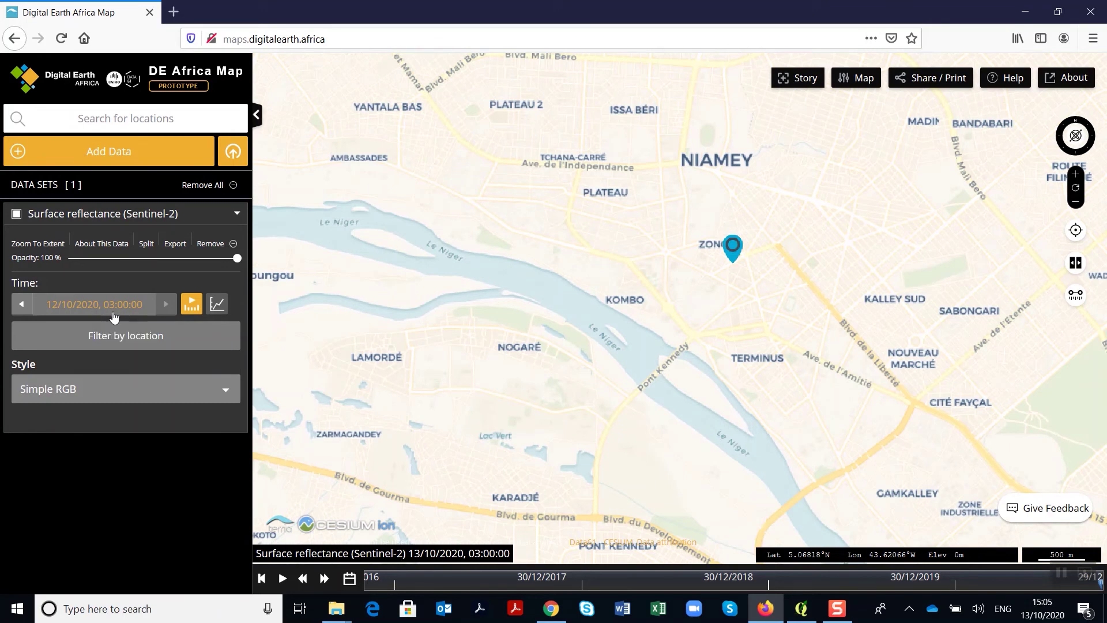
Step: Set the Sentinel-2 layer's date to 06/08/2020
click(71, 308)
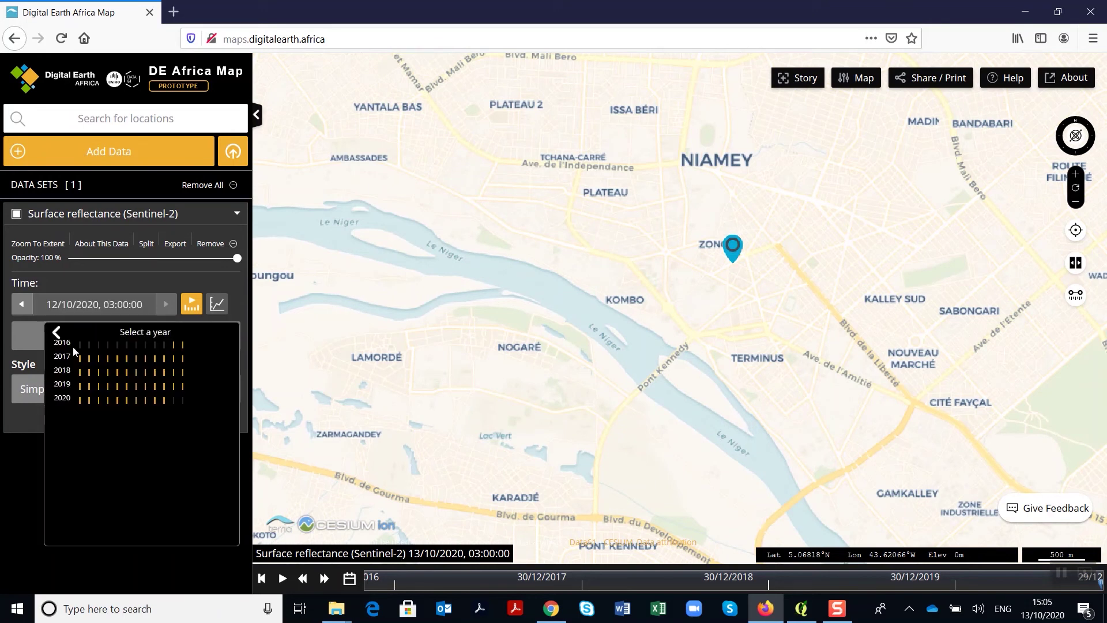
click(63, 404)
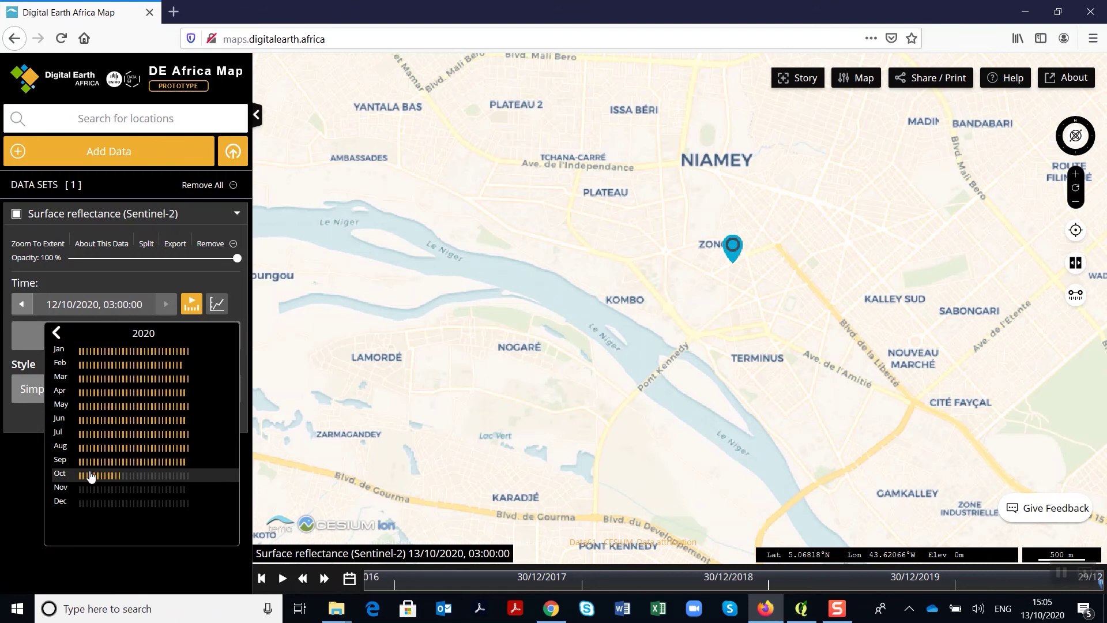
click(65, 448)
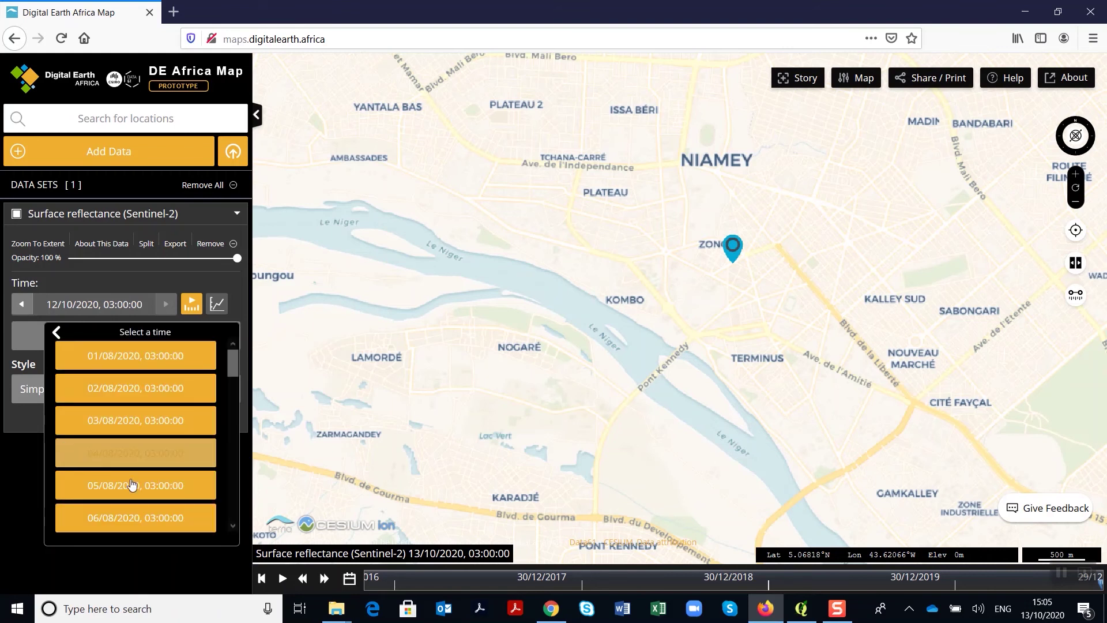
click(143, 515)
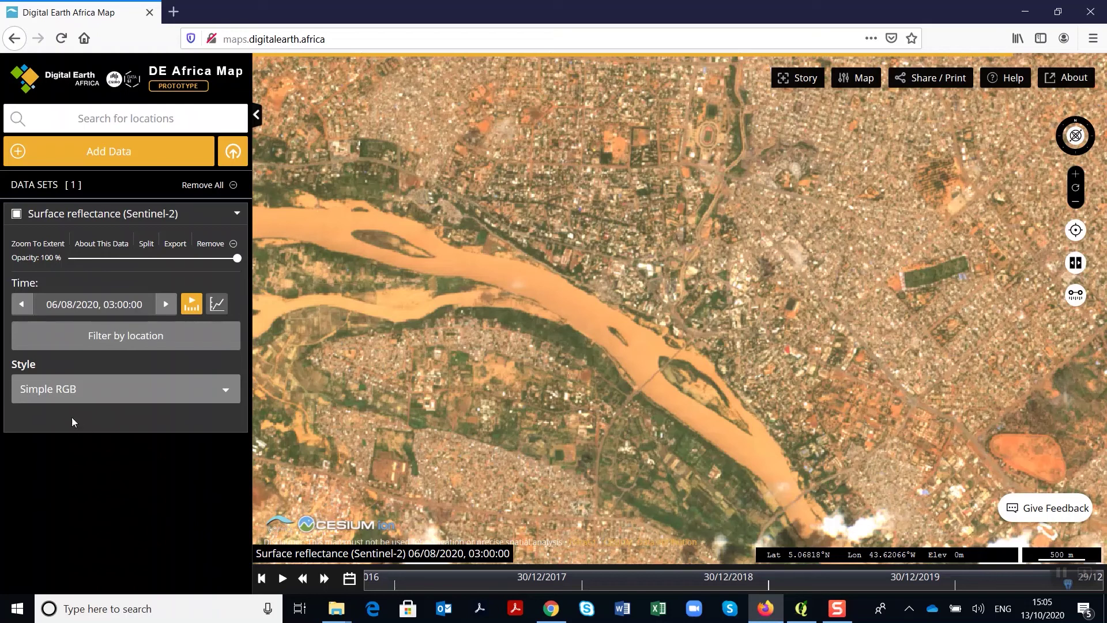
click(72, 385)
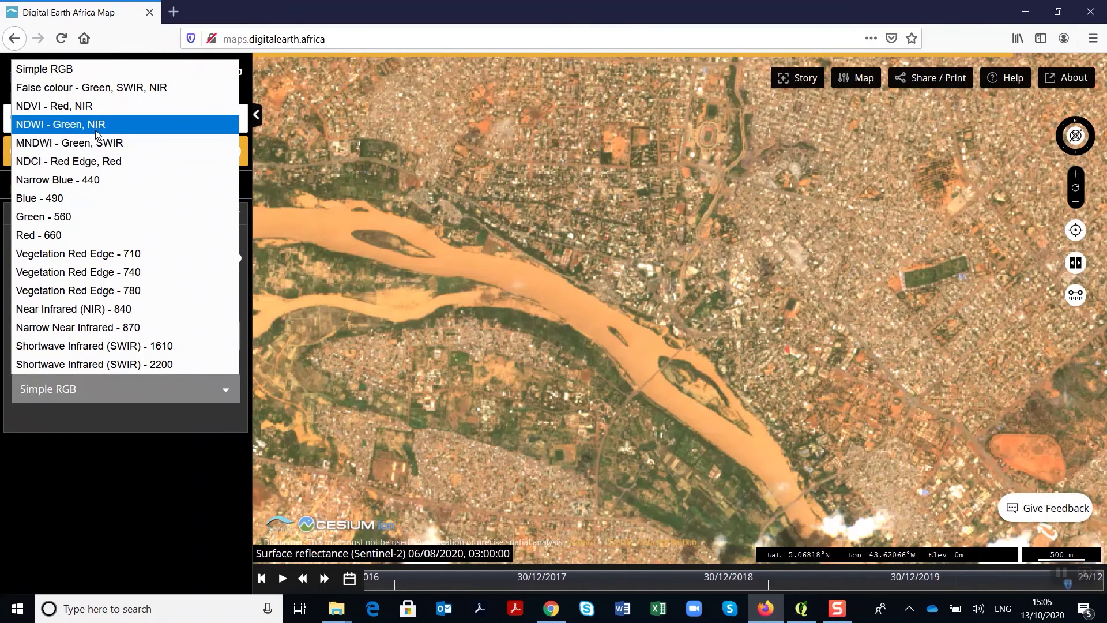
click(89, 107)
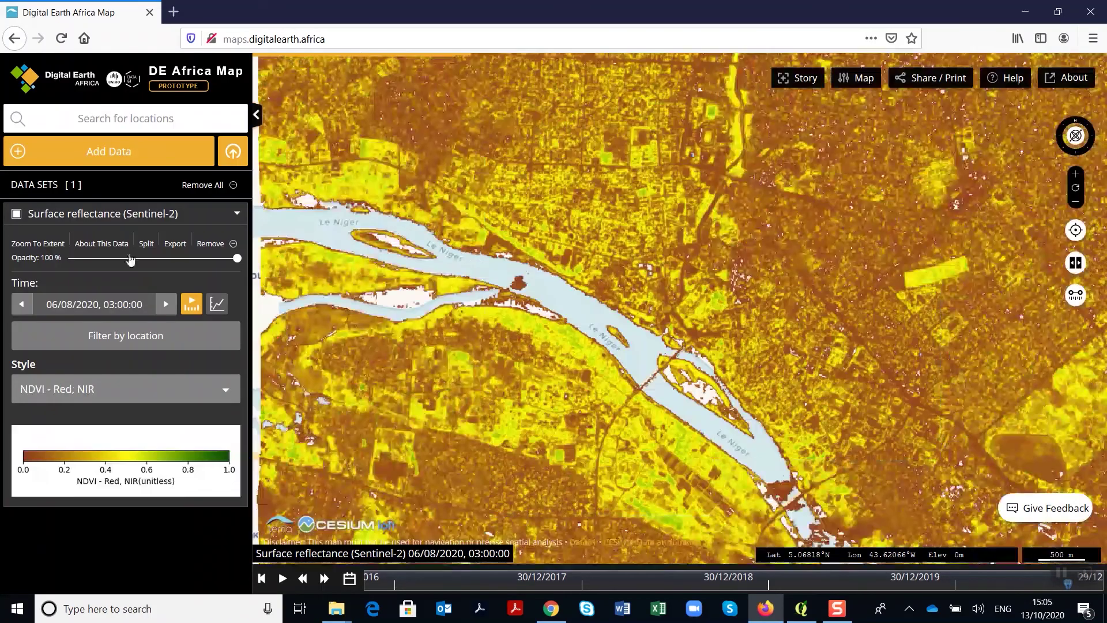
click(71, 377)
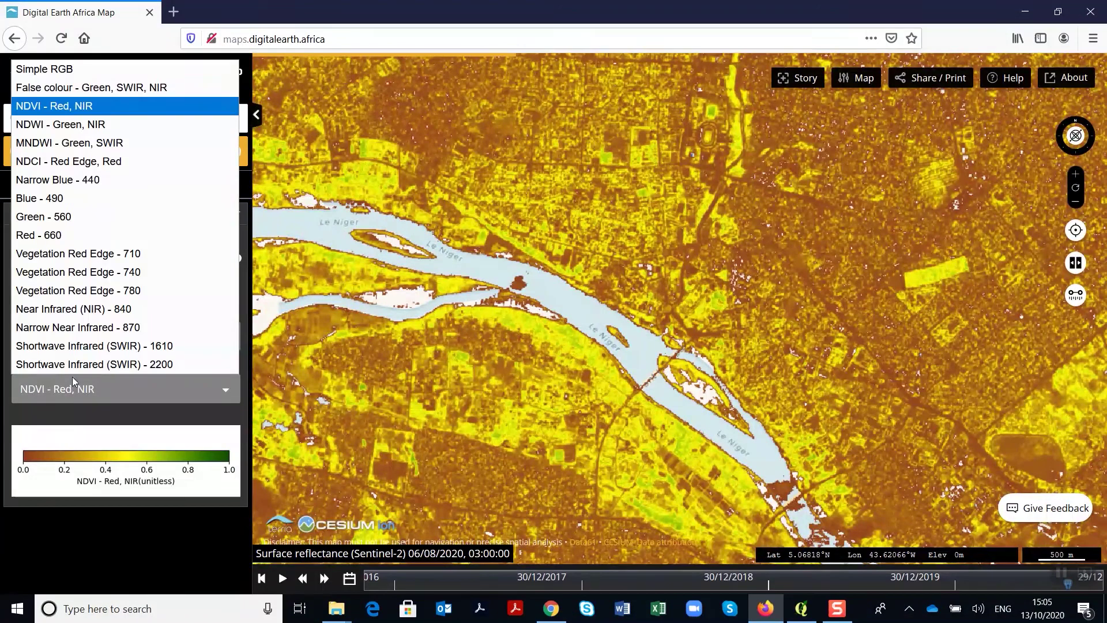
click(84, 124)
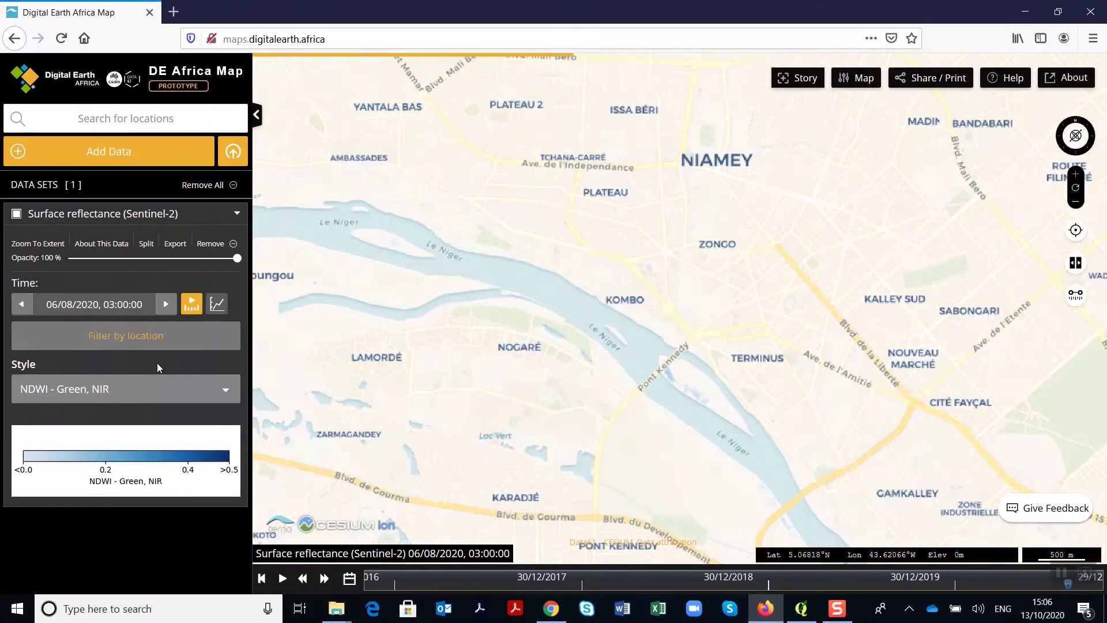
click(67, 389)
click(89, 71)
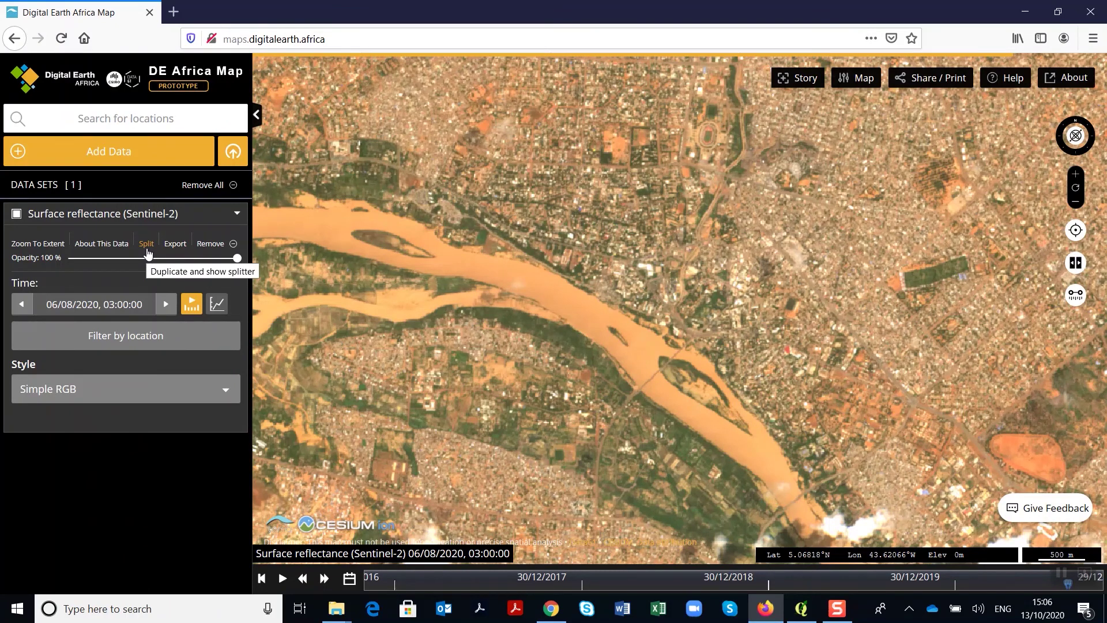
Step: Split the Sentinel-2 layer into left and right side-by-side copies
click(147, 246)
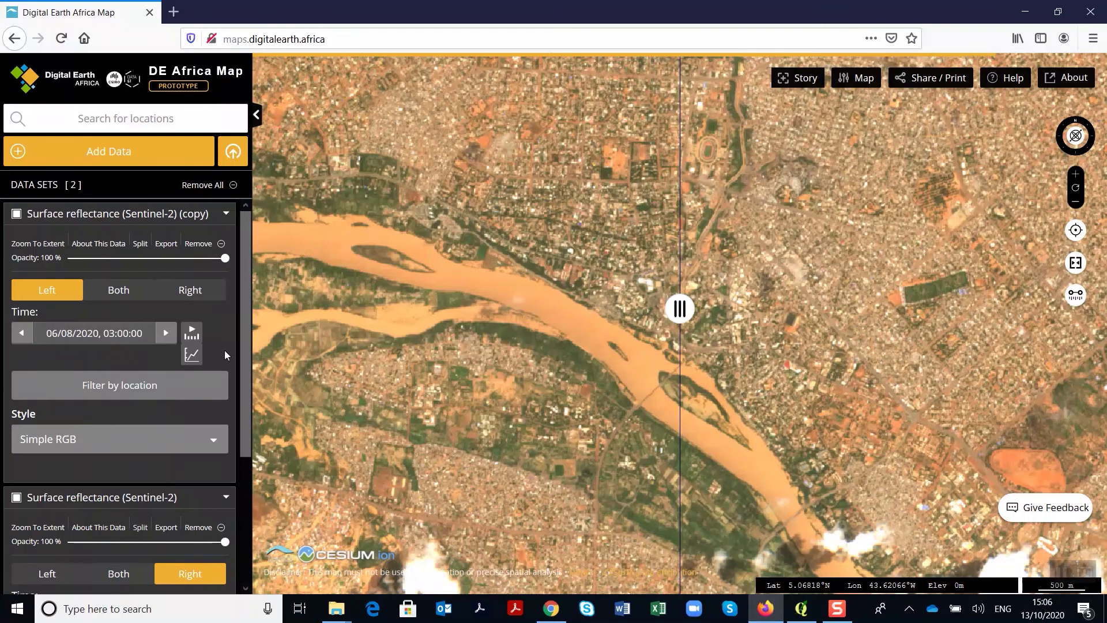
scroll(225, 354, down, 3)
scroll(225, 354, up, 3)
scroll(224, 350, down, 3)
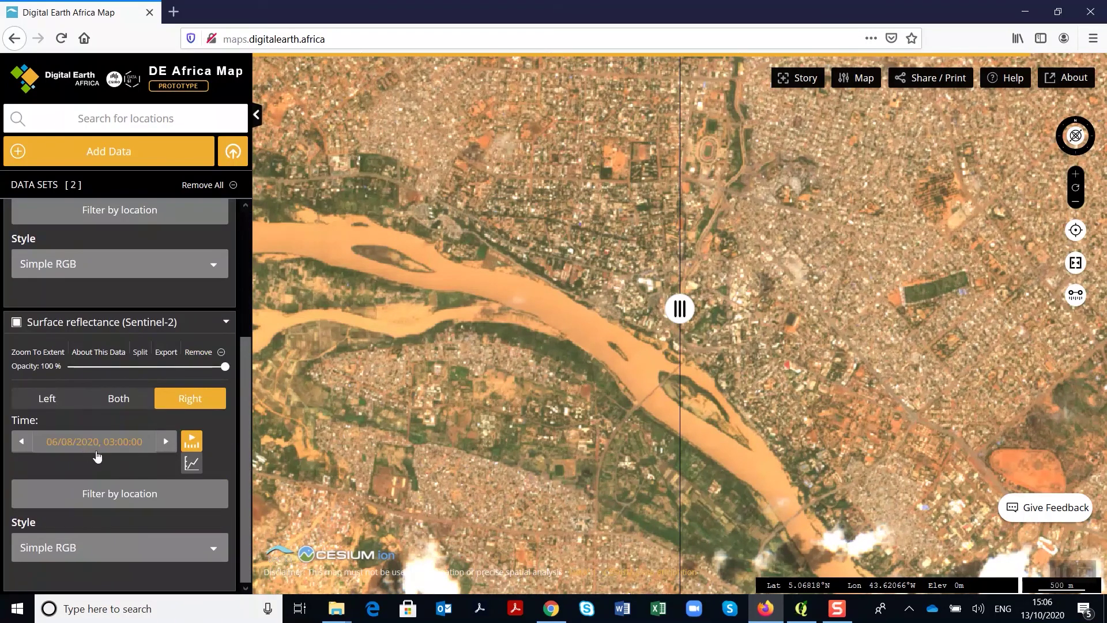
Step: Set the right-side Sentinel-2 layer to the 05/09/2020 imagery
click(73, 445)
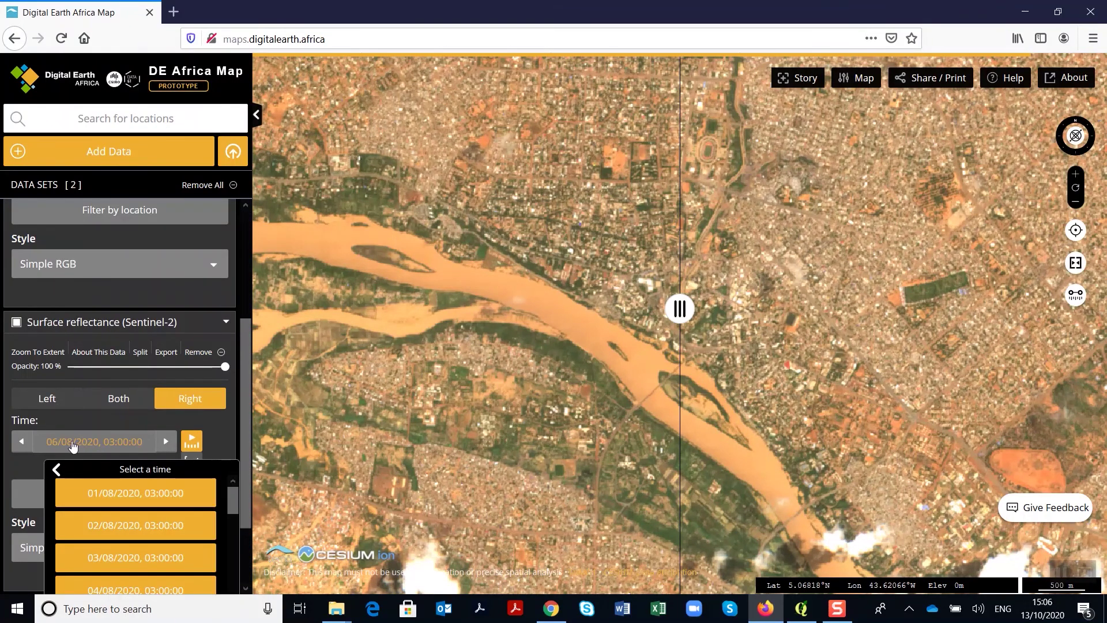
click(55, 470)
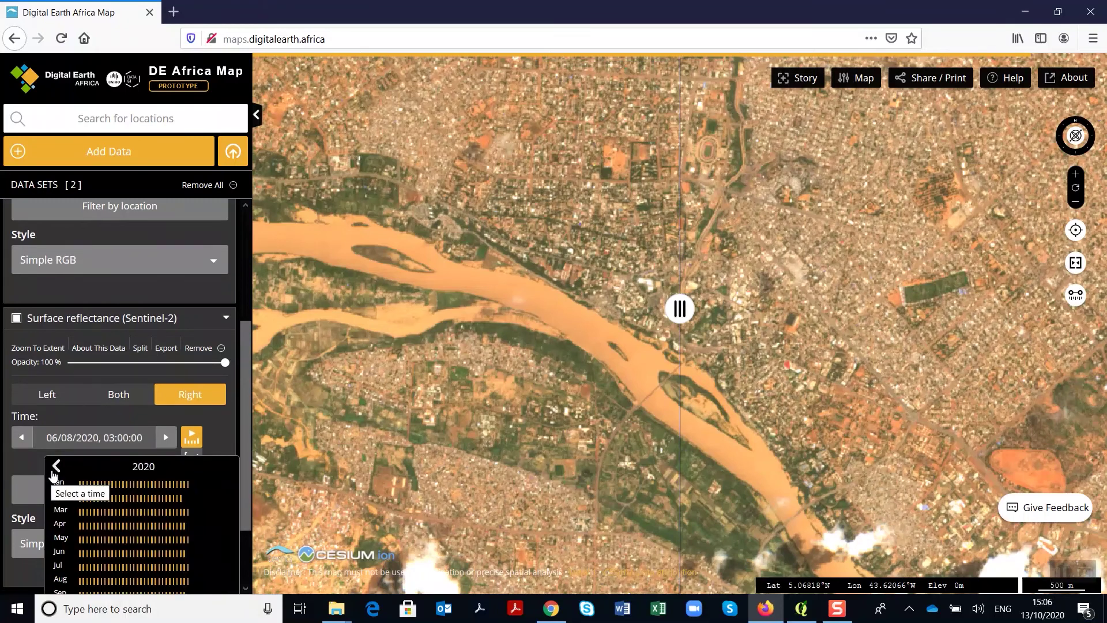
scroll(52, 475, down, 2)
click(115, 508)
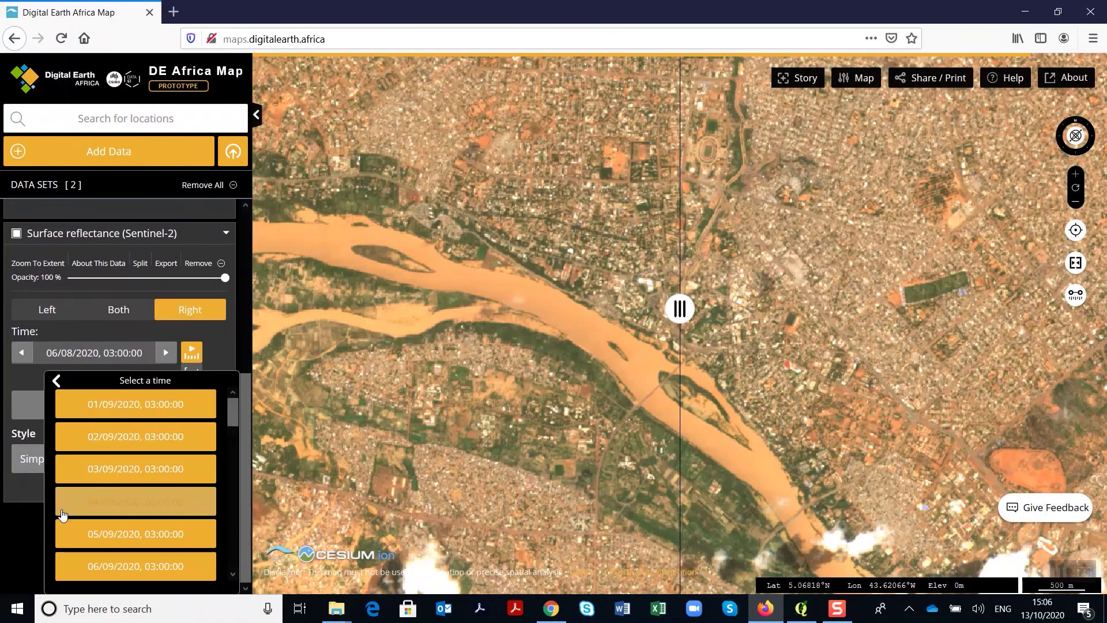
click(132, 533)
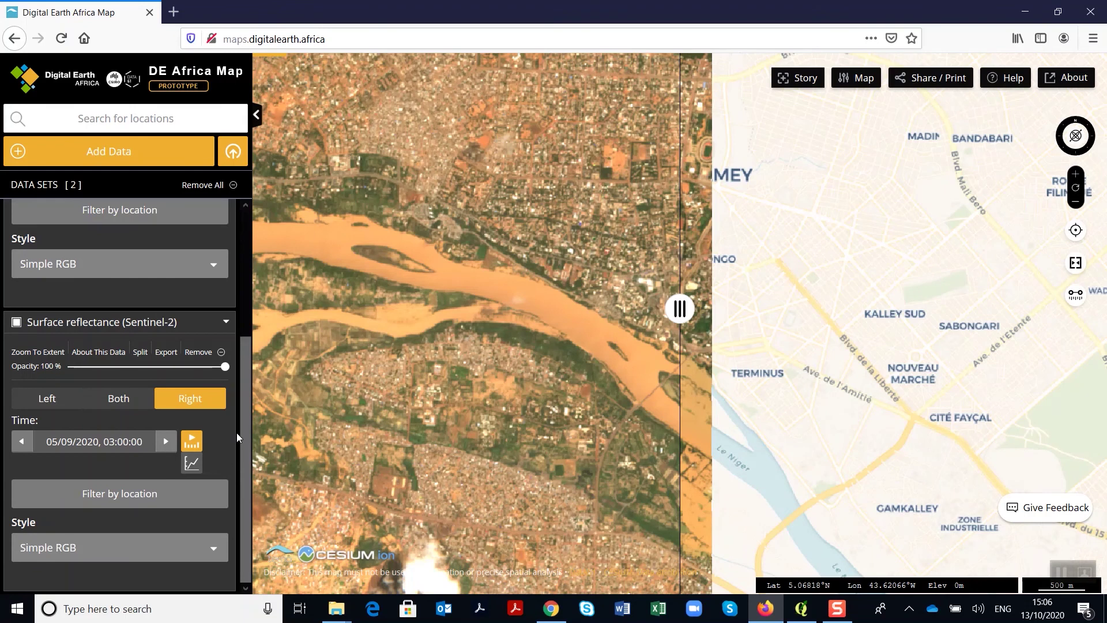
click(124, 547)
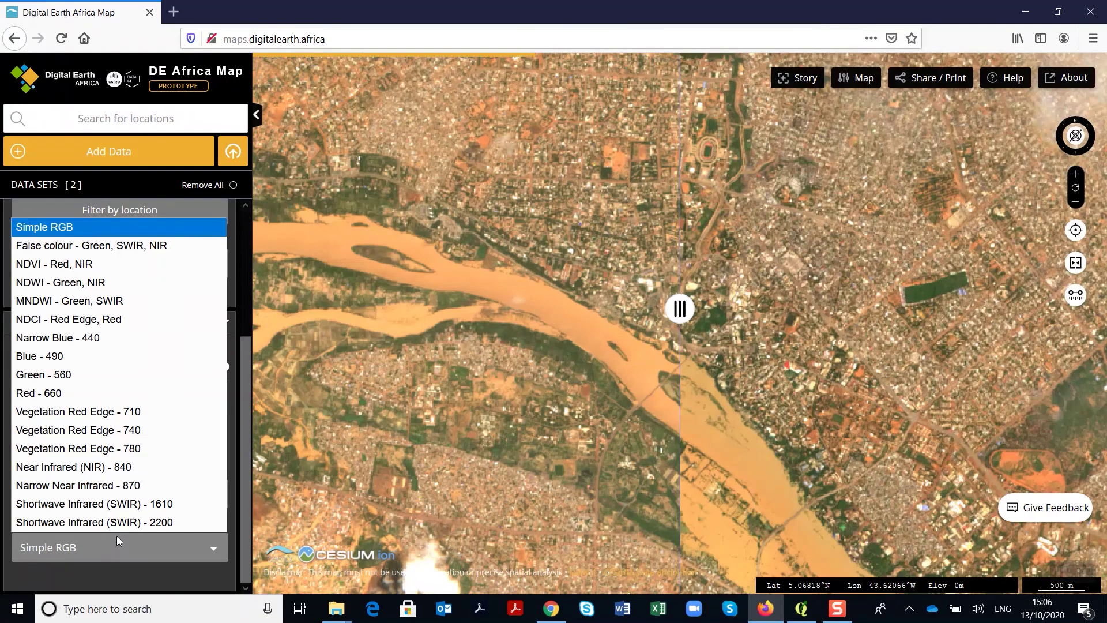
Step: Style the right layer as NDWI - Green, NIR and drag the splitter to widen it
click(87, 282)
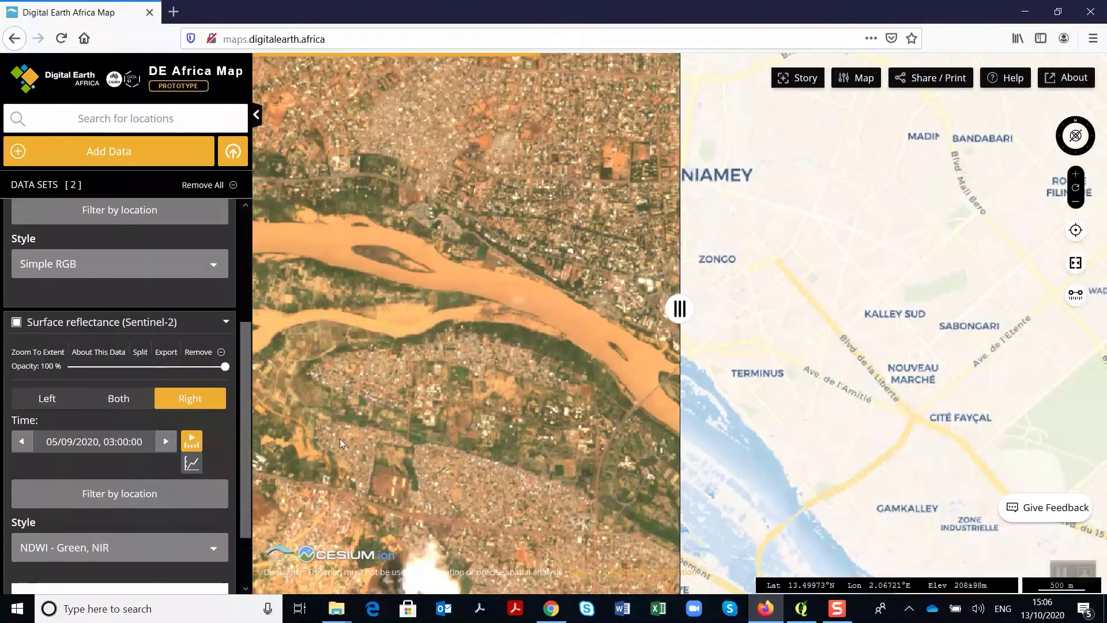
drag(679, 309, 623, 307)
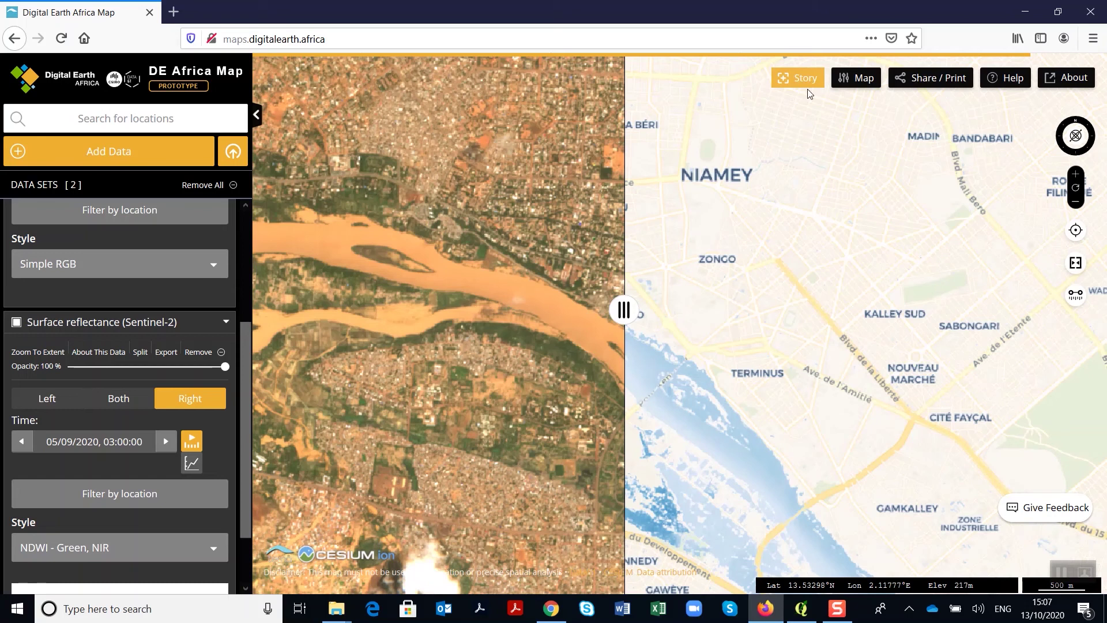
click(861, 80)
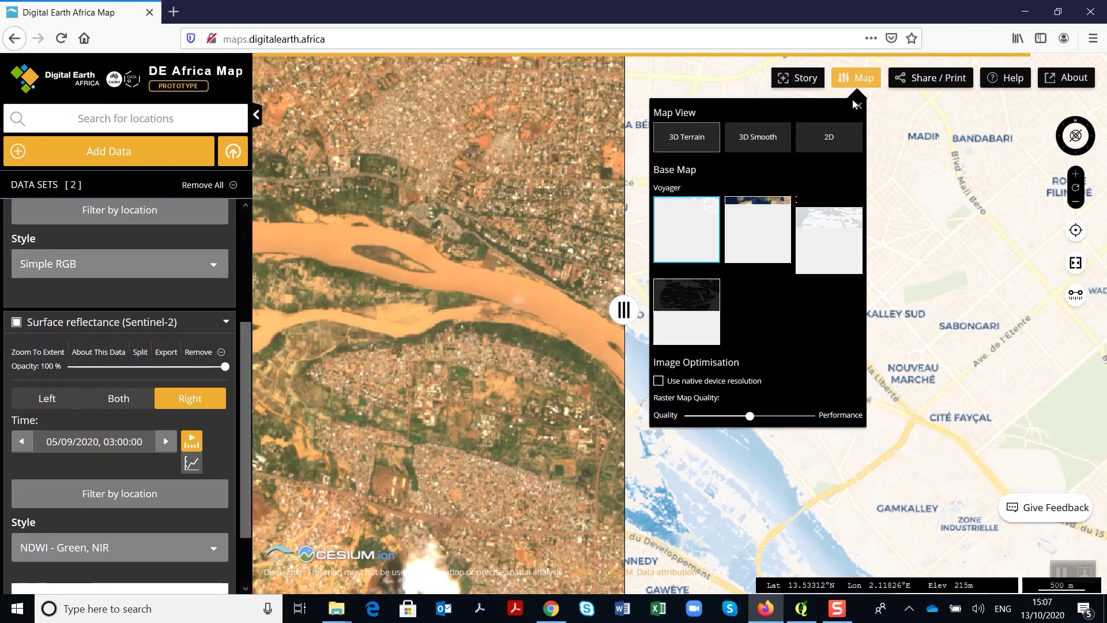
Step: Close the Map settings, then view the Share / Print link and close it
click(893, 92)
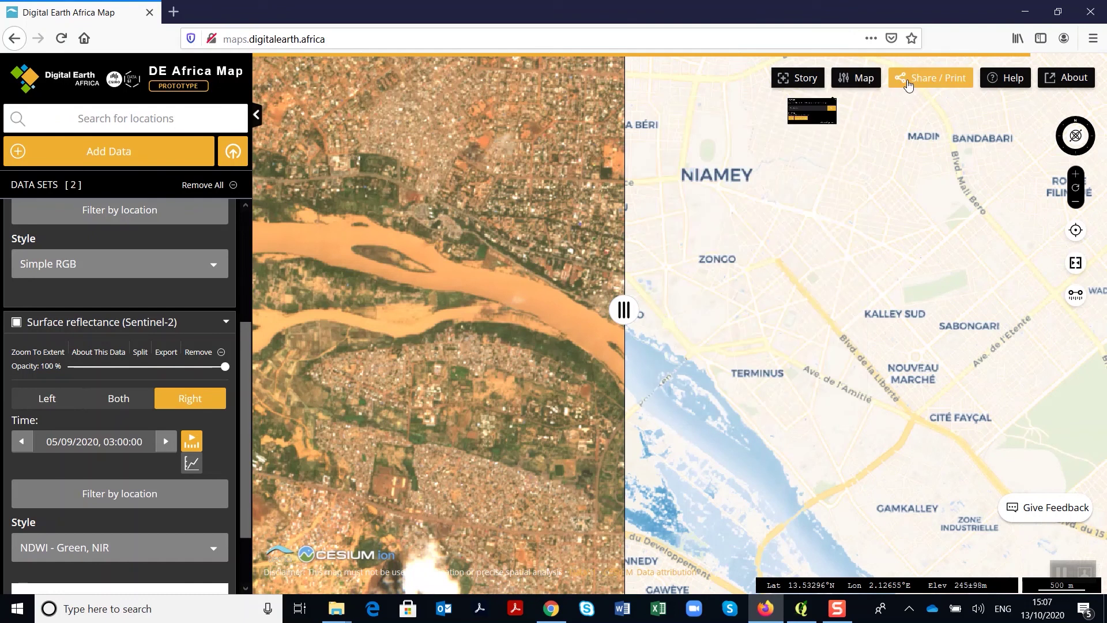
click(909, 85)
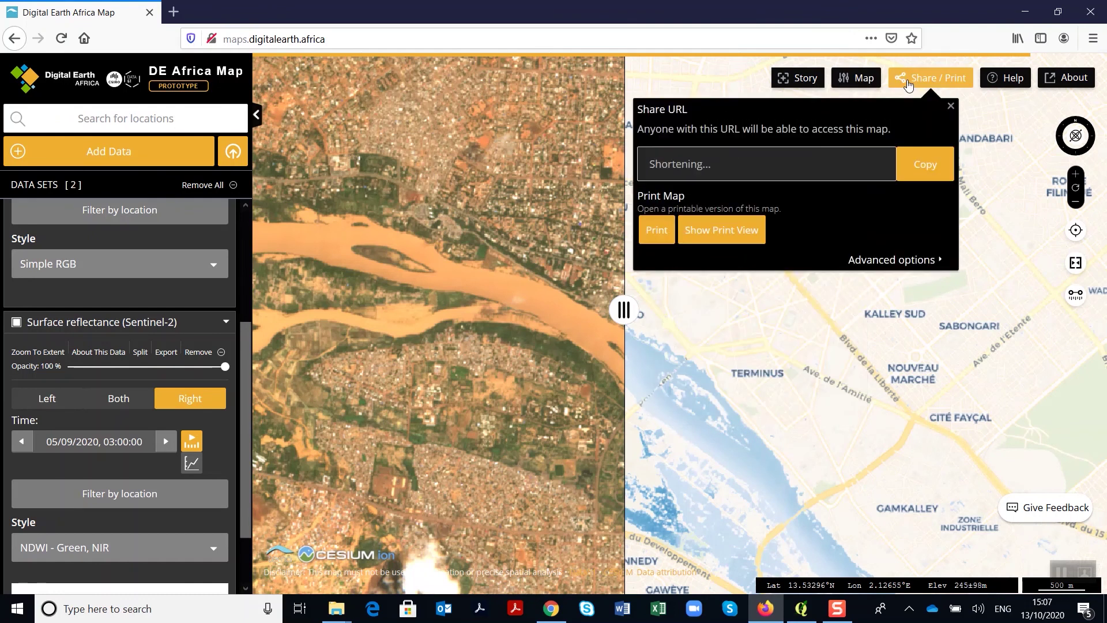
click(951, 108)
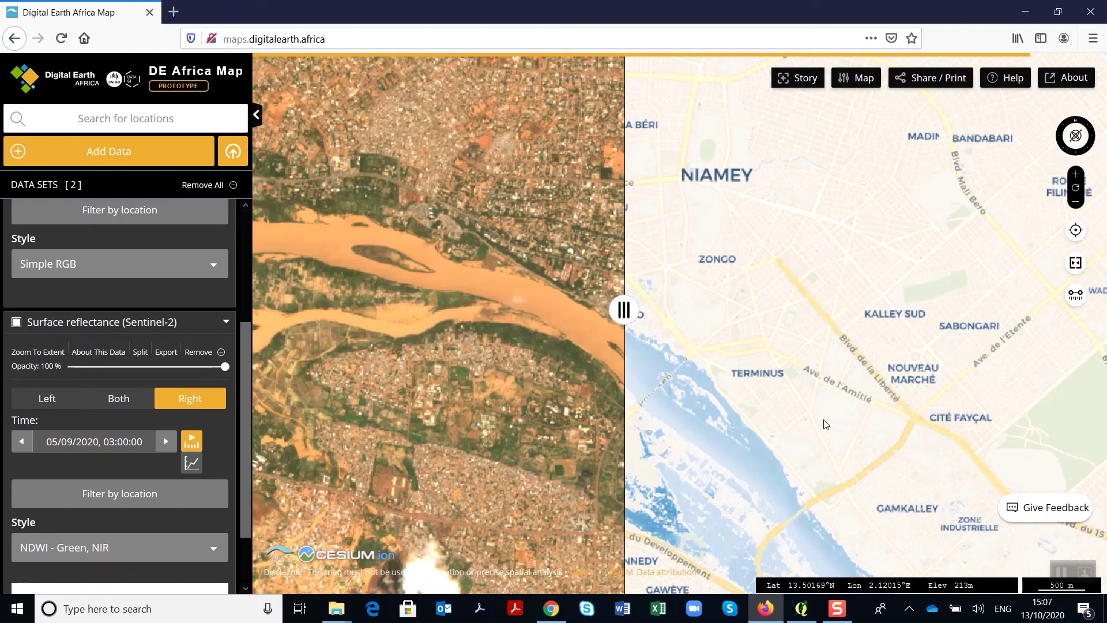
Step: Add Surface water > Water Observations from Space (Beta) > Annual water summary to the map
click(118, 150)
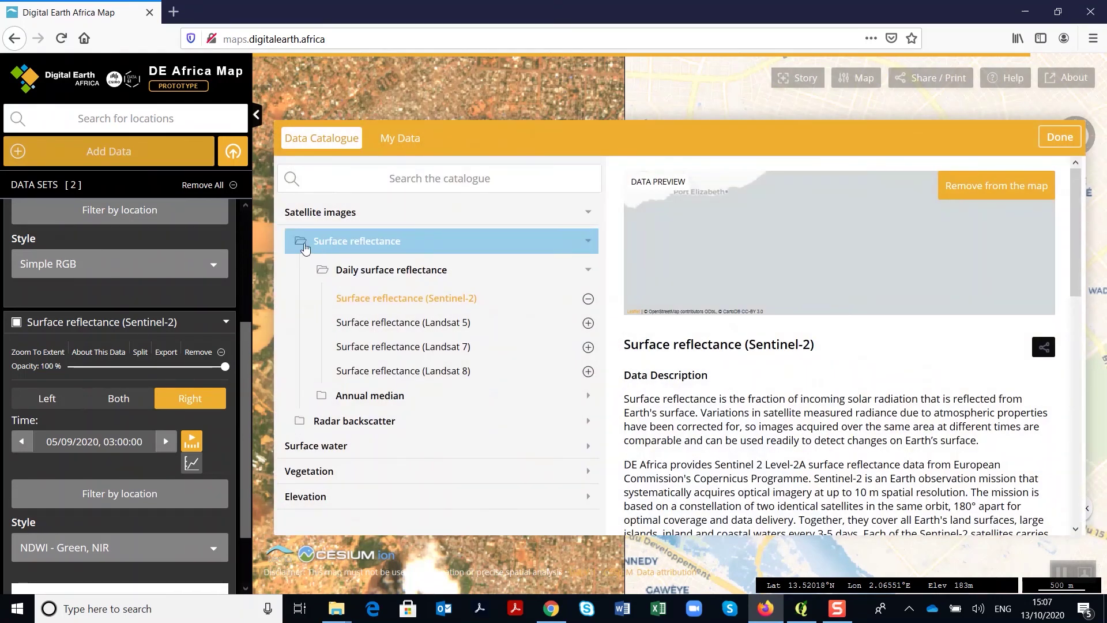
click(305, 244)
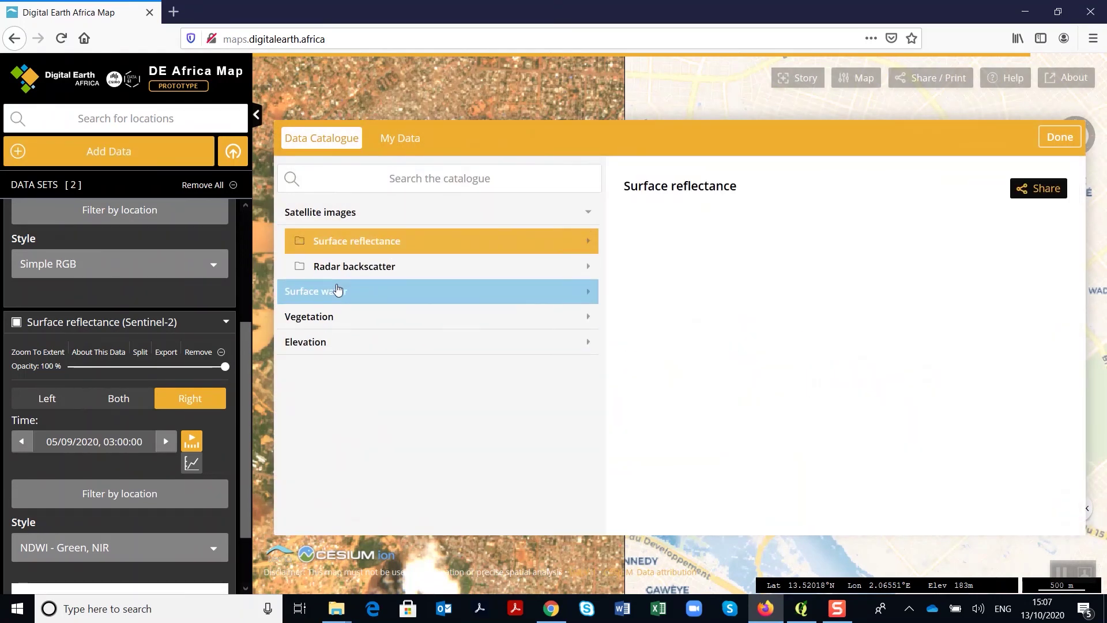
click(314, 212)
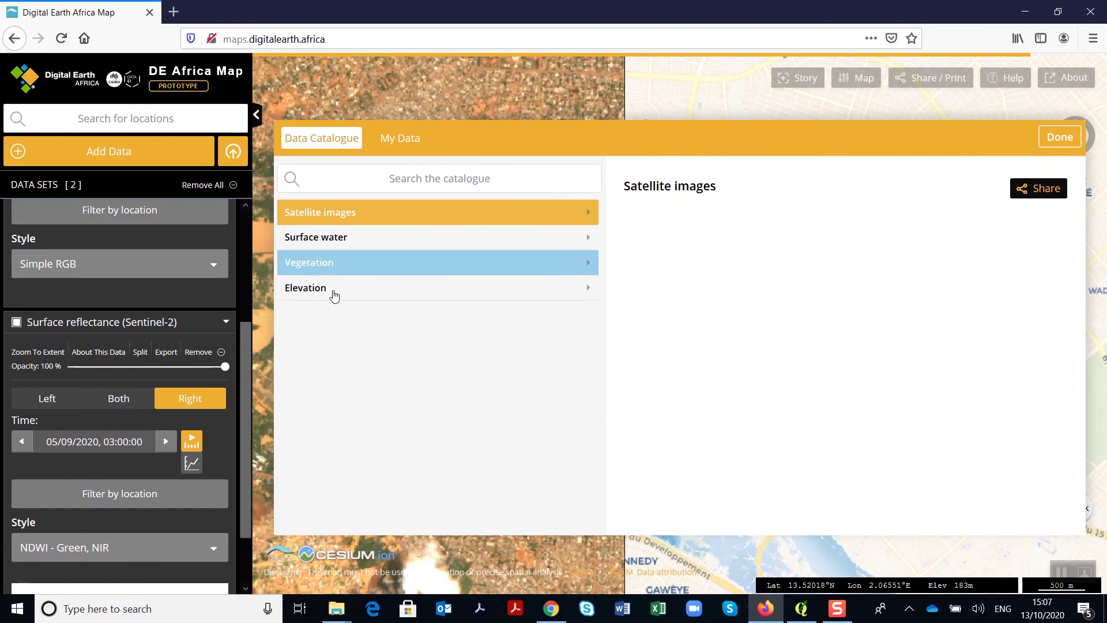
click(329, 245)
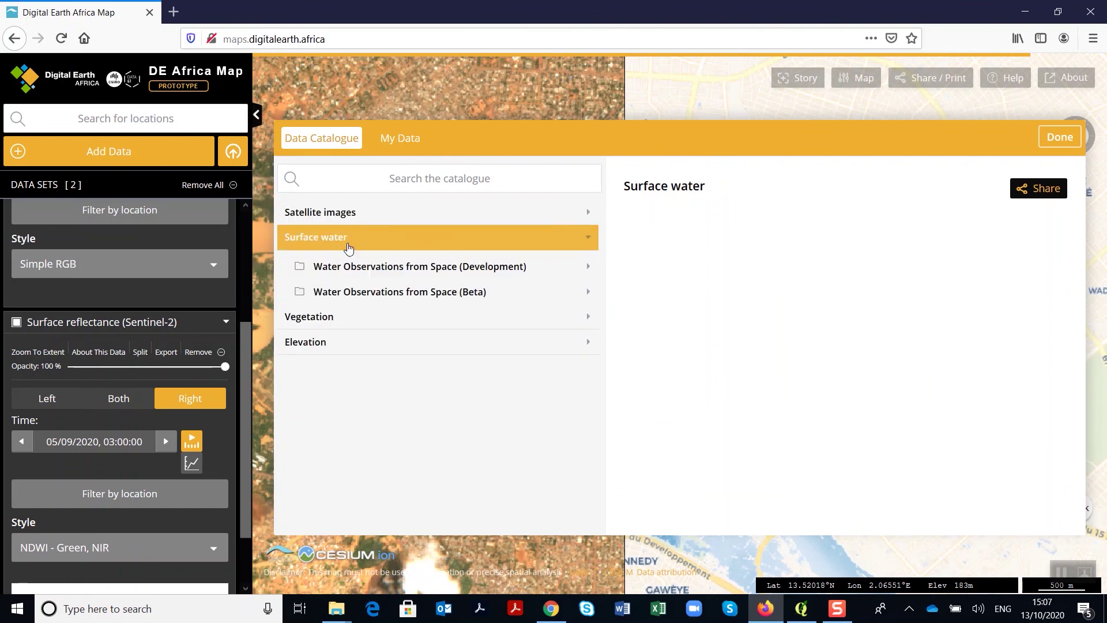
click(383, 293)
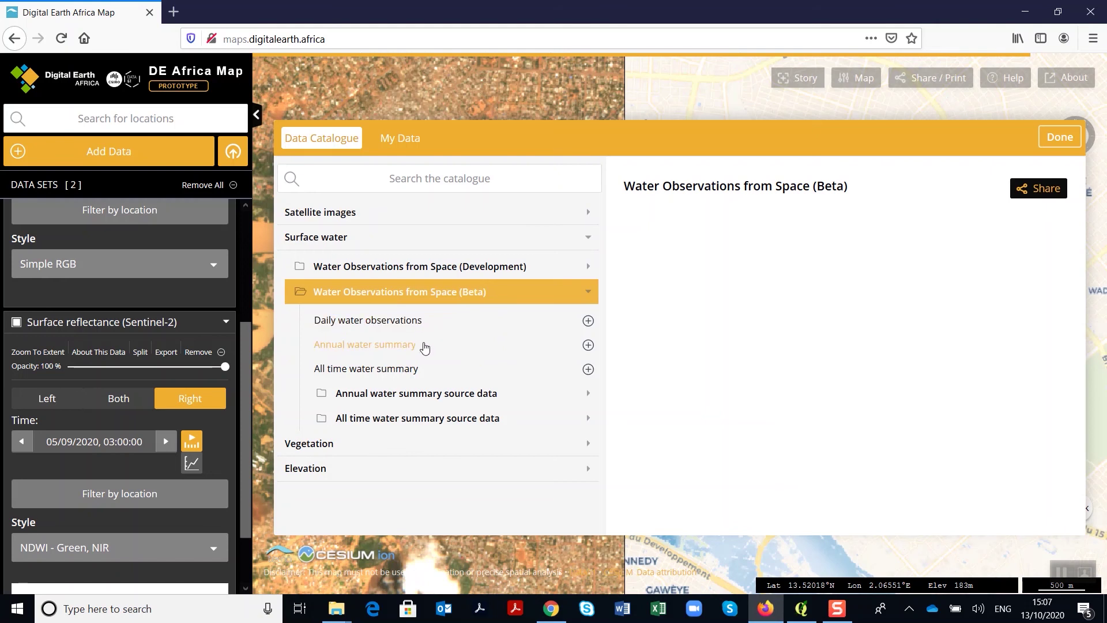
click(394, 354)
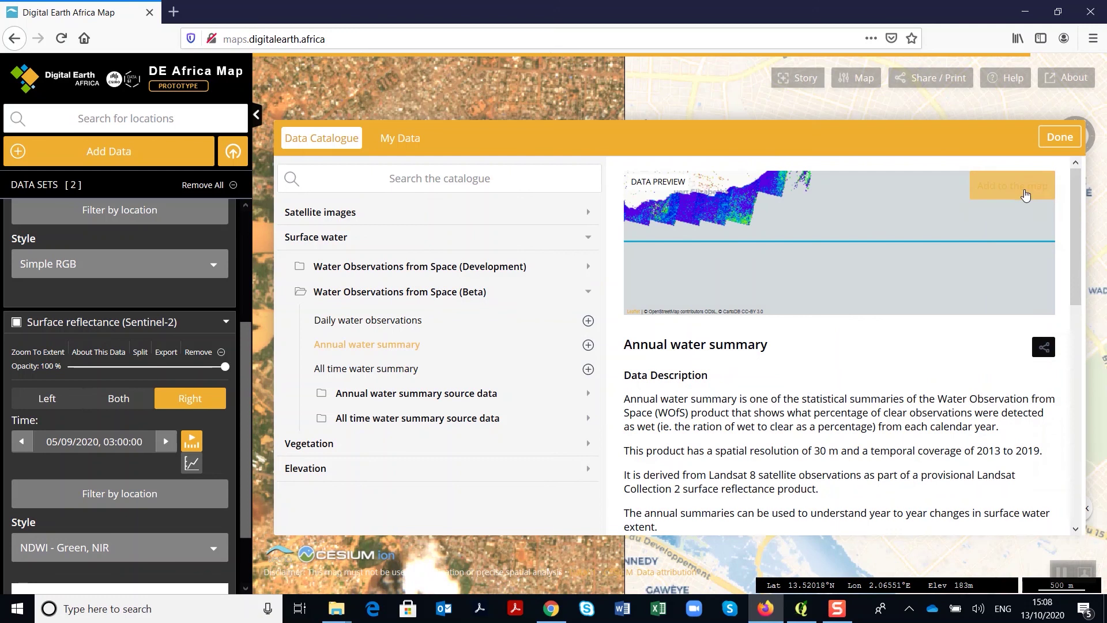
click(1025, 195)
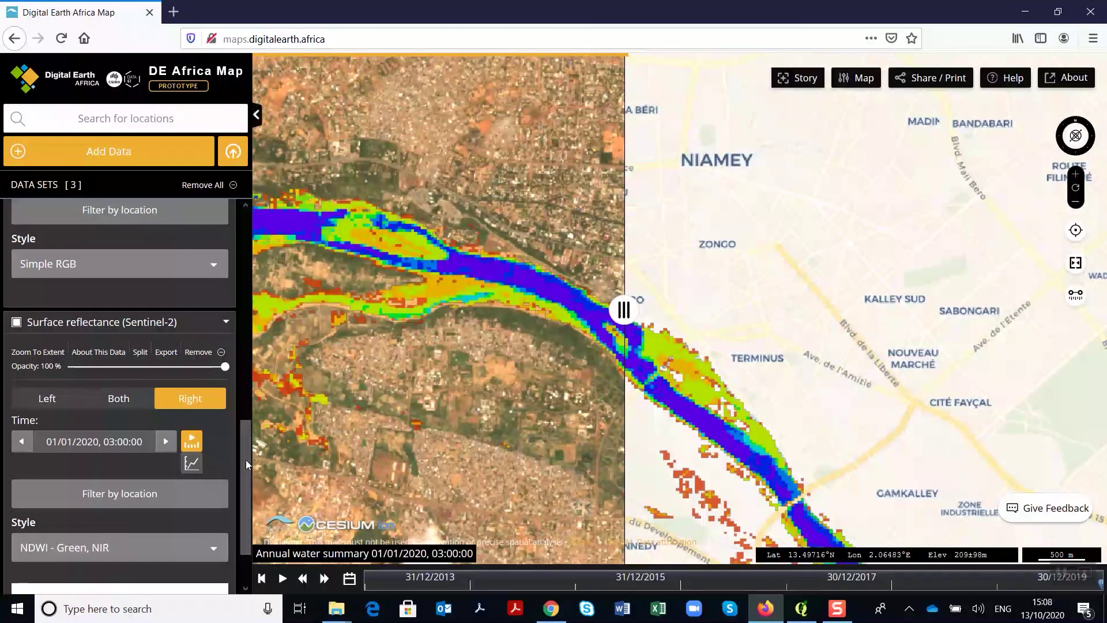
Step: Split the Annual water summary and set the left copy to 01/01/2014
scroll(231, 289, up, 3)
scroll(227, 268, up, 2)
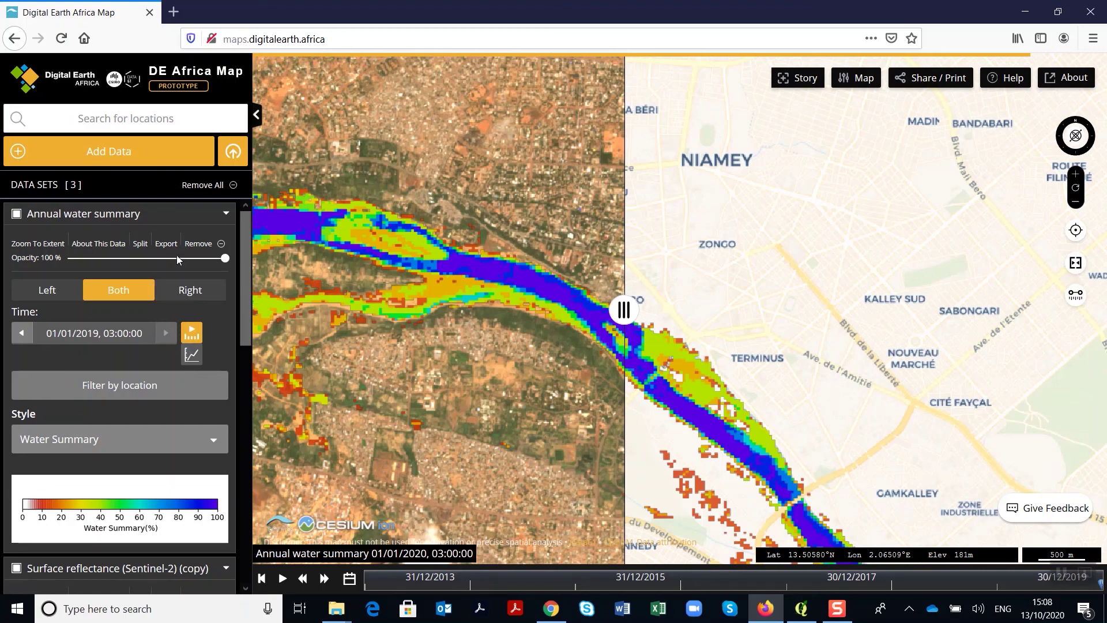
click(139, 245)
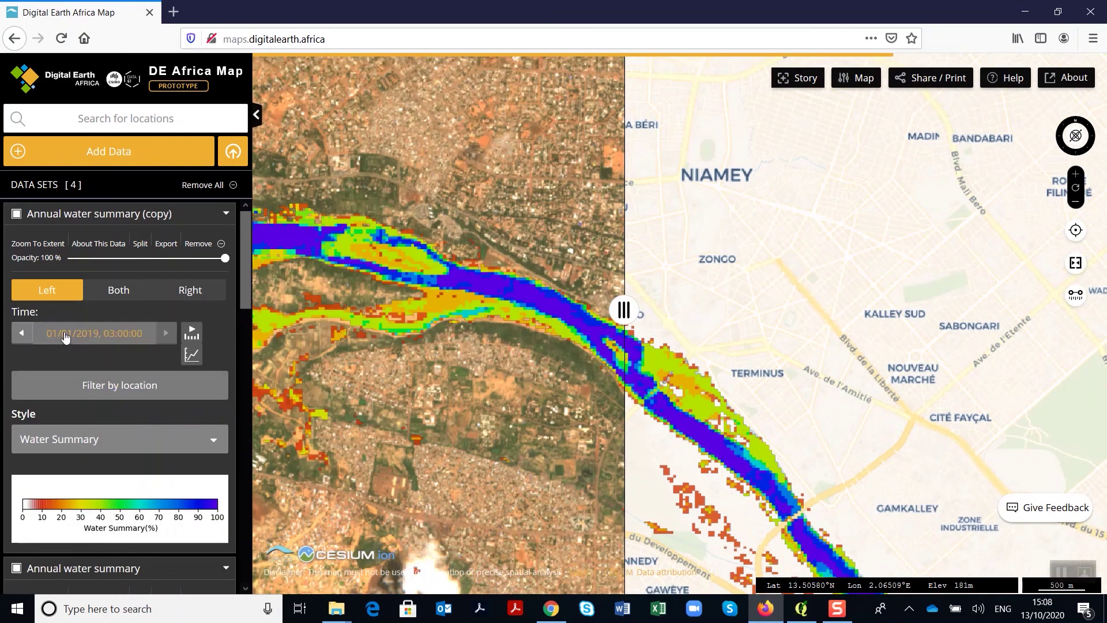
click(23, 335)
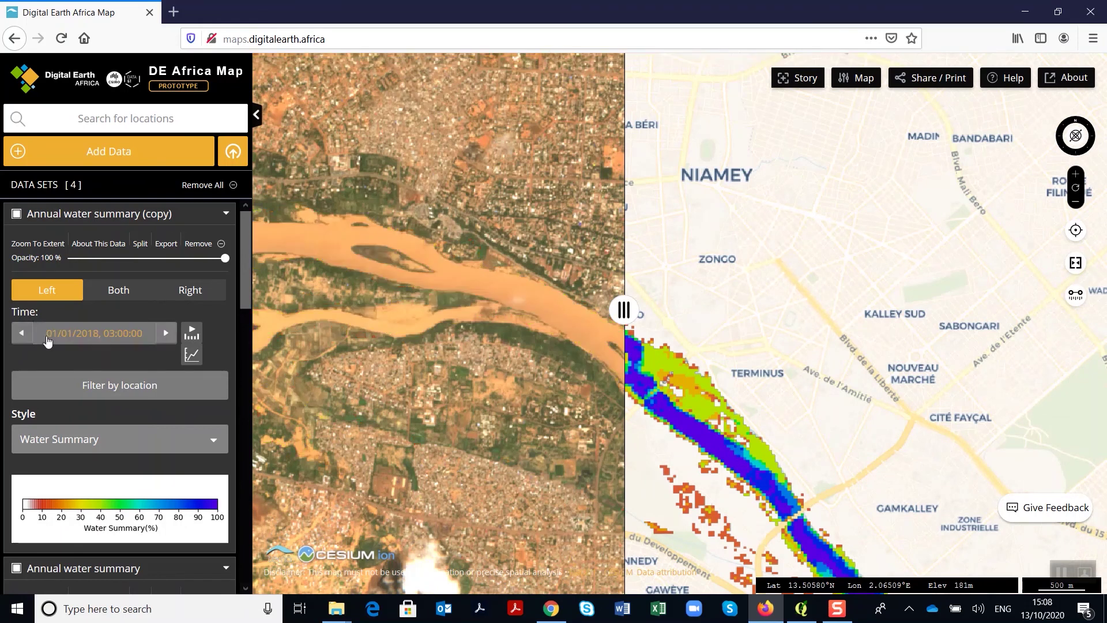
click(46, 335)
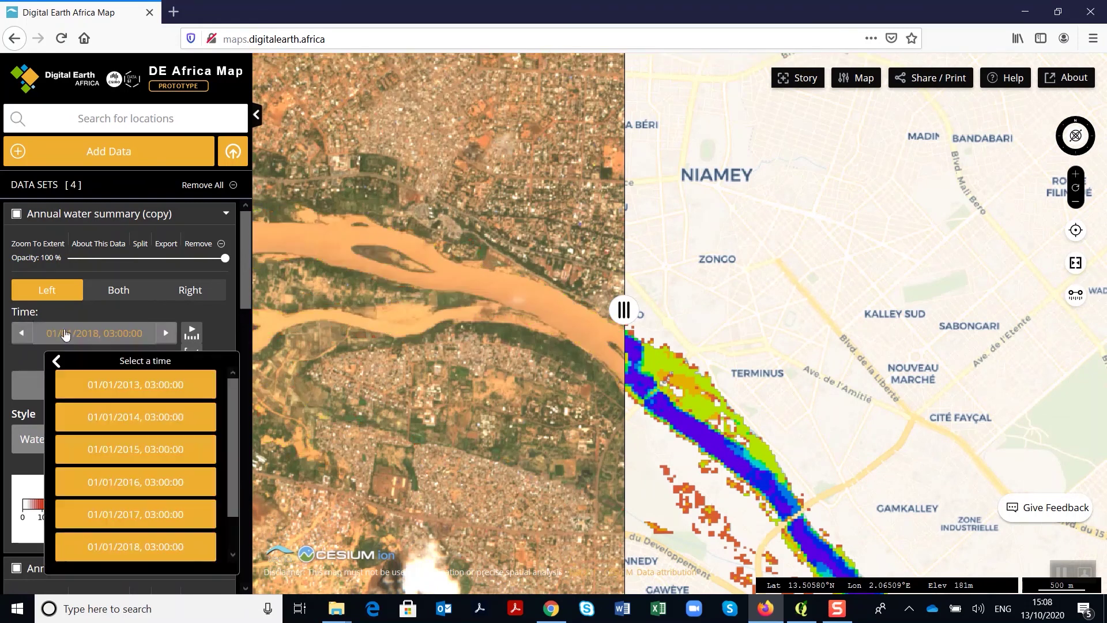
click(97, 421)
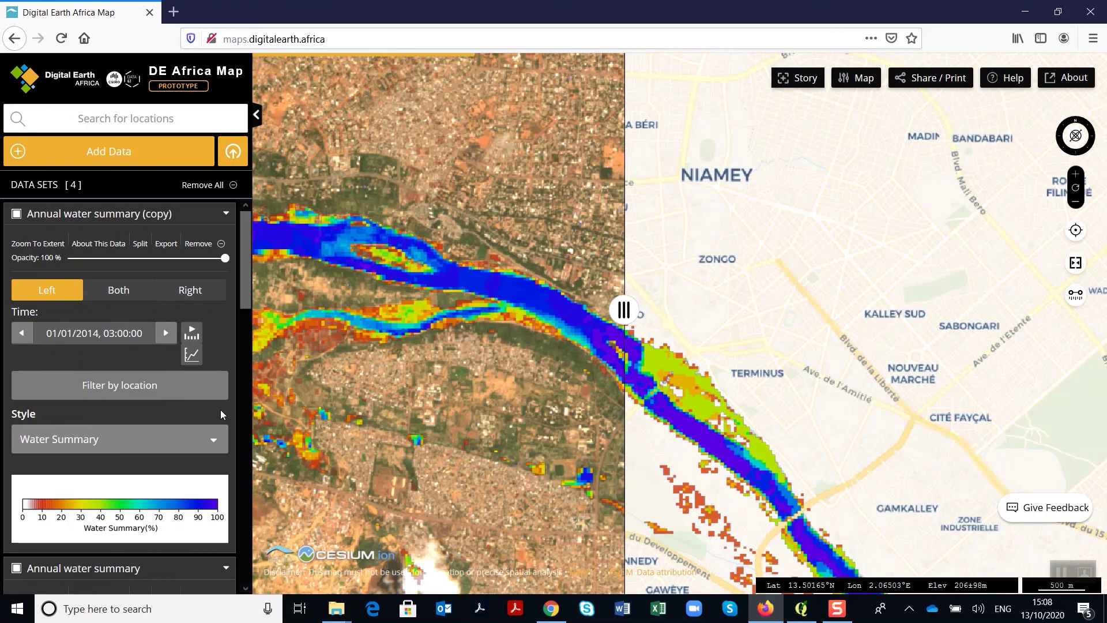
Step: Set the right Annual water summary layer to 01/01/2018
drag(242, 290, 241, 365)
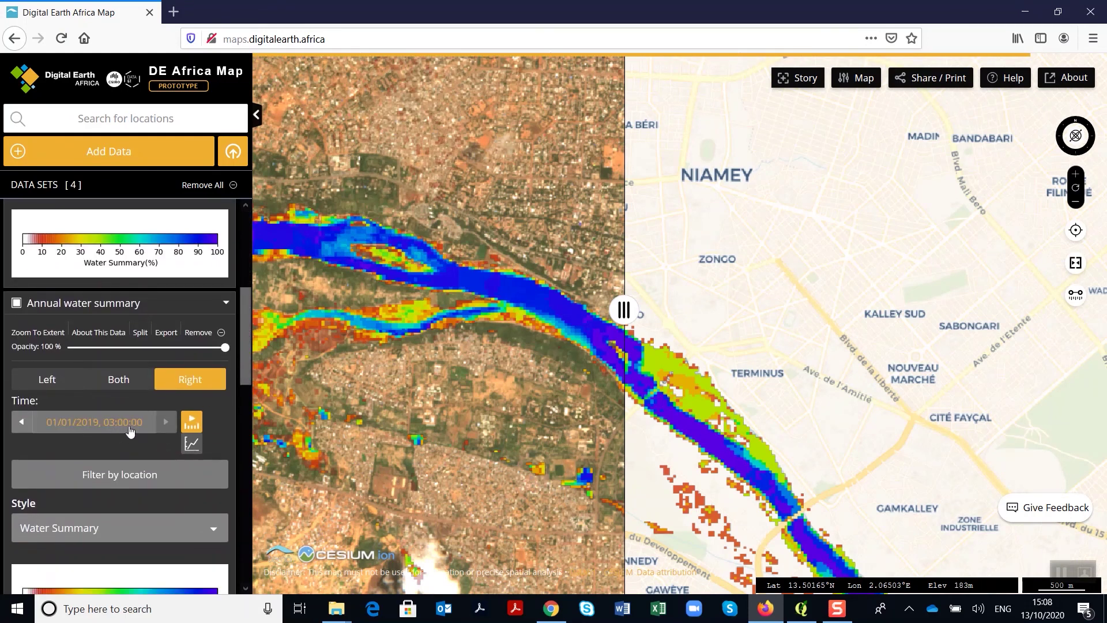
click(98, 430)
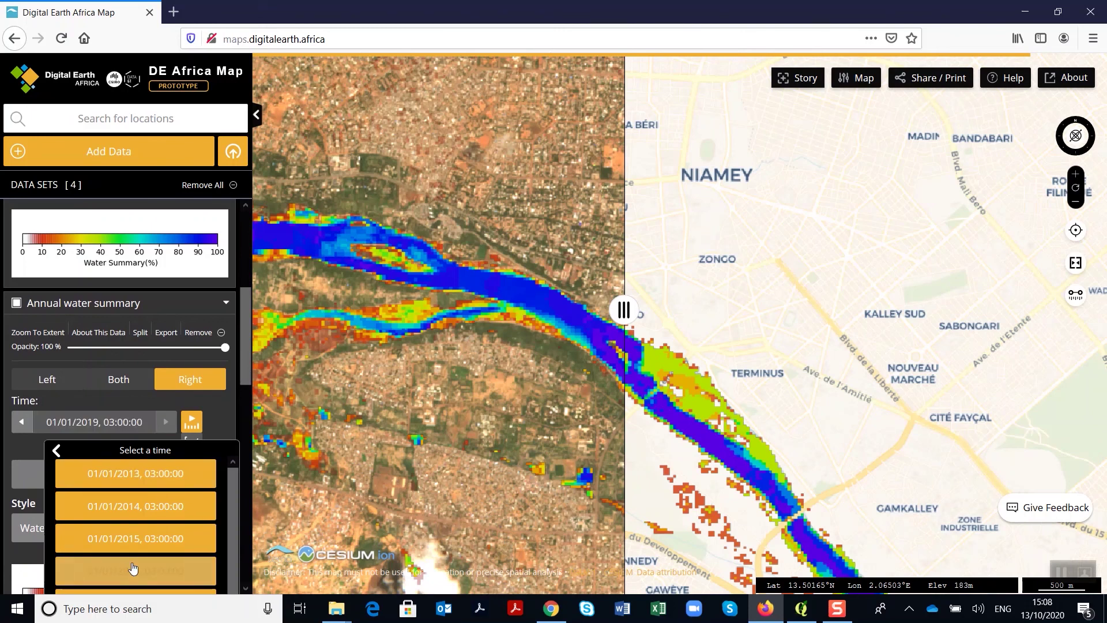
scroll(129, 570, down, 5)
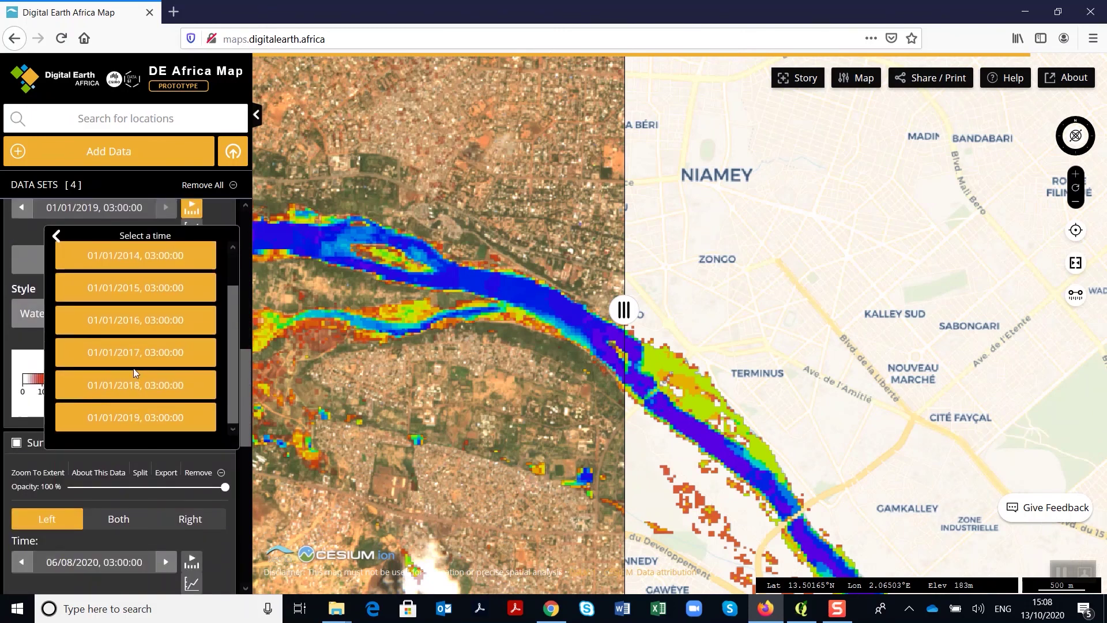
click(156, 385)
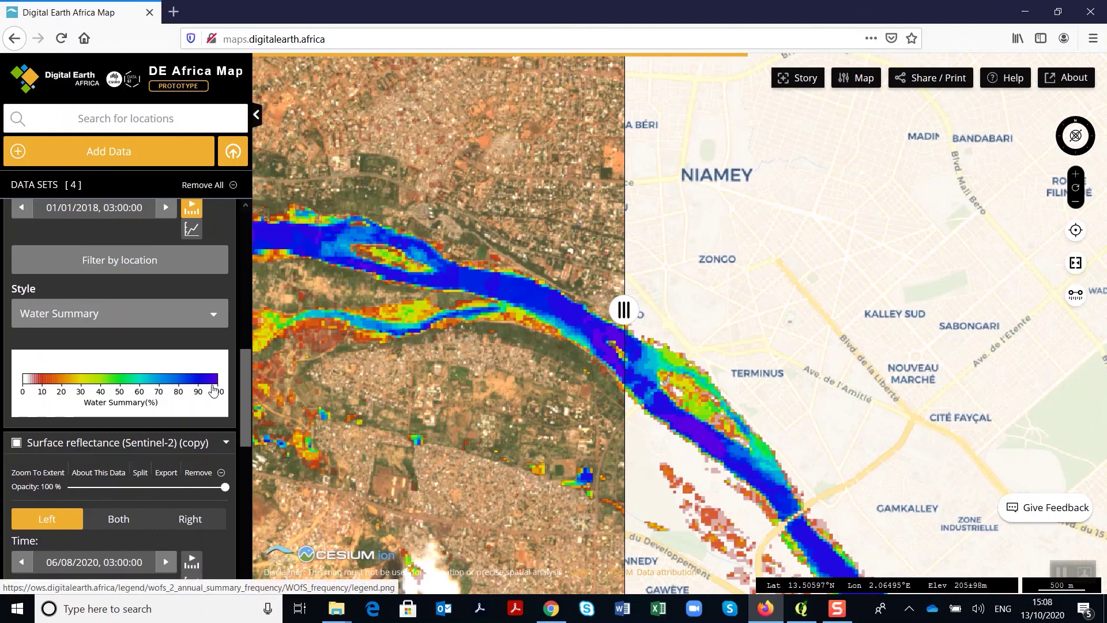
Step: Hide both Sentinel-2 layers and slide the splitter to compare the two years
click(16, 442)
scroll(75, 459, down, 5)
scroll(79, 456, down, 3)
click(14, 299)
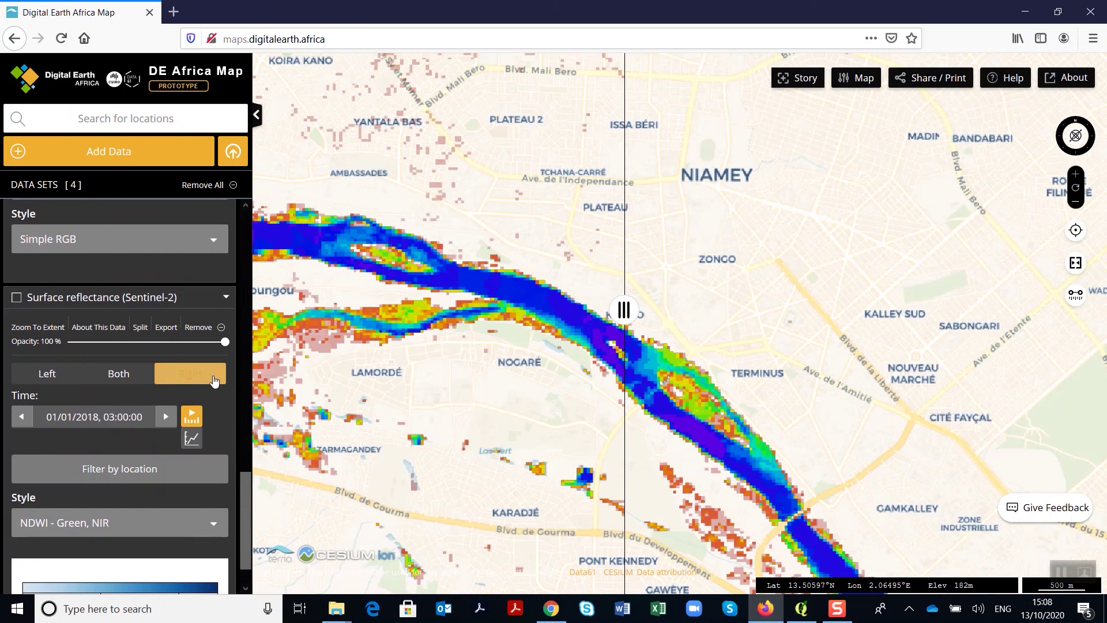
scroll(213, 431, up, 10)
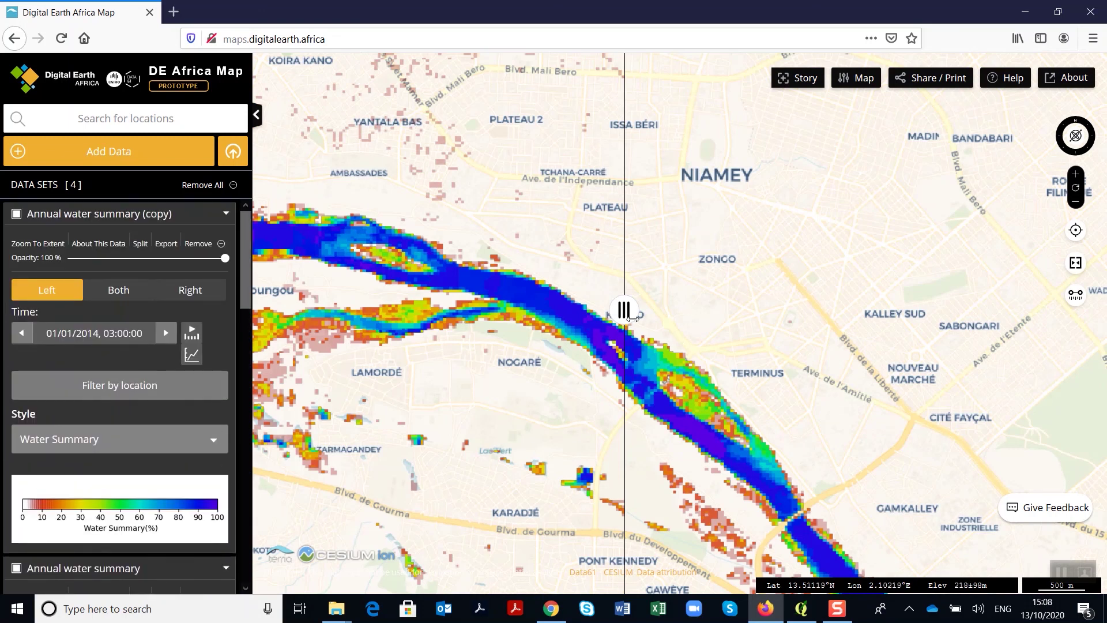
drag(629, 315, 748, 344)
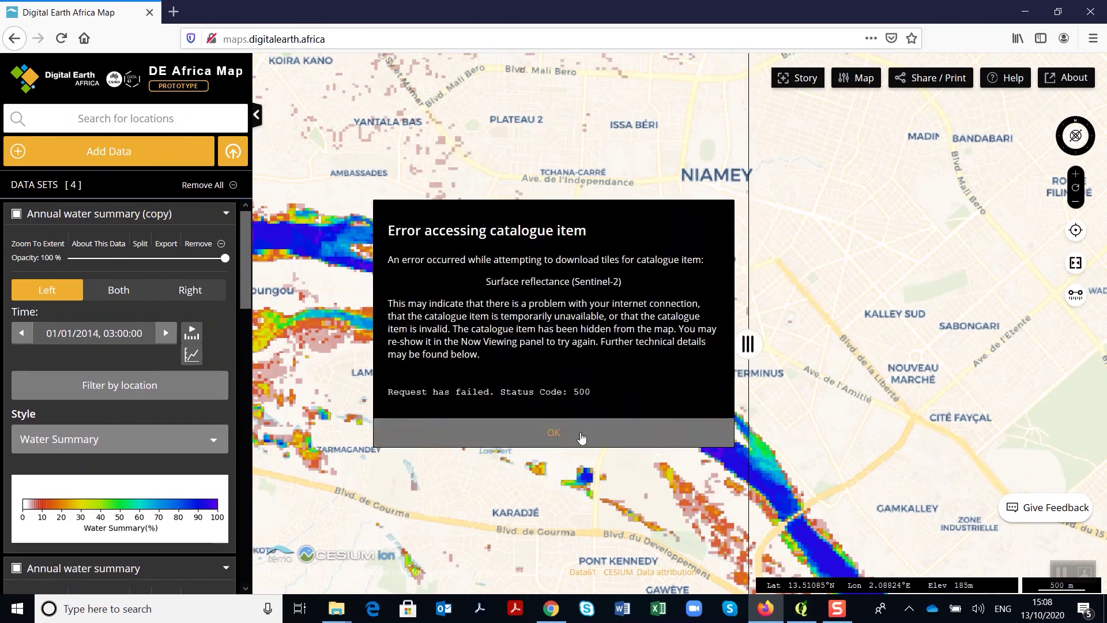
Step: Drag the 2014/2018 split back toward the river and dismiss the 'Error accessing catalogue item' message
click(584, 435)
drag(748, 344, 656, 346)
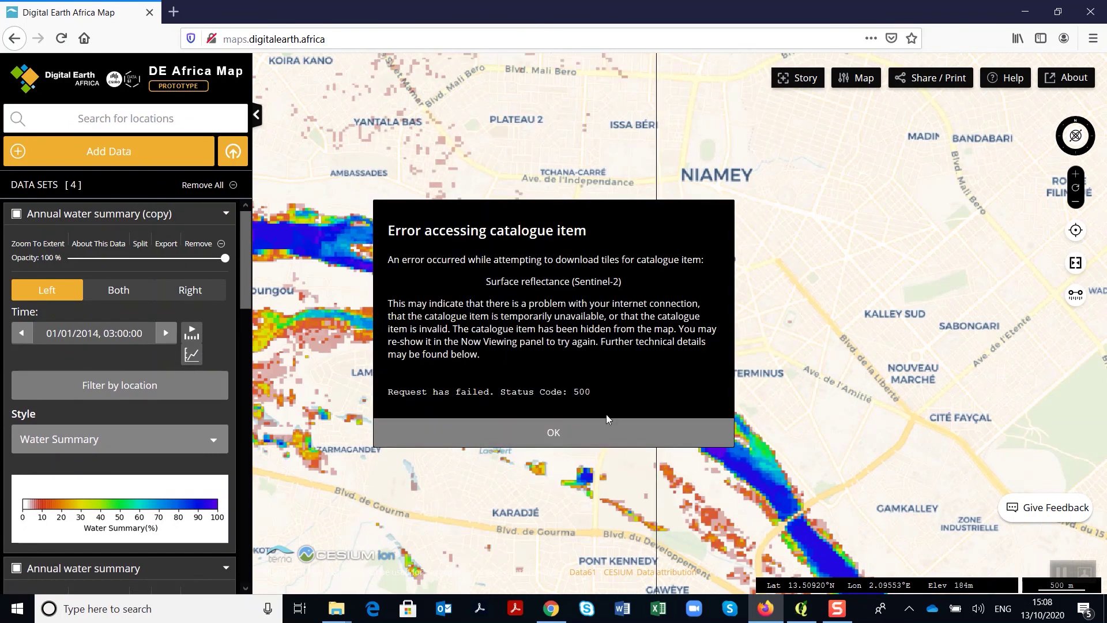
click(588, 443)
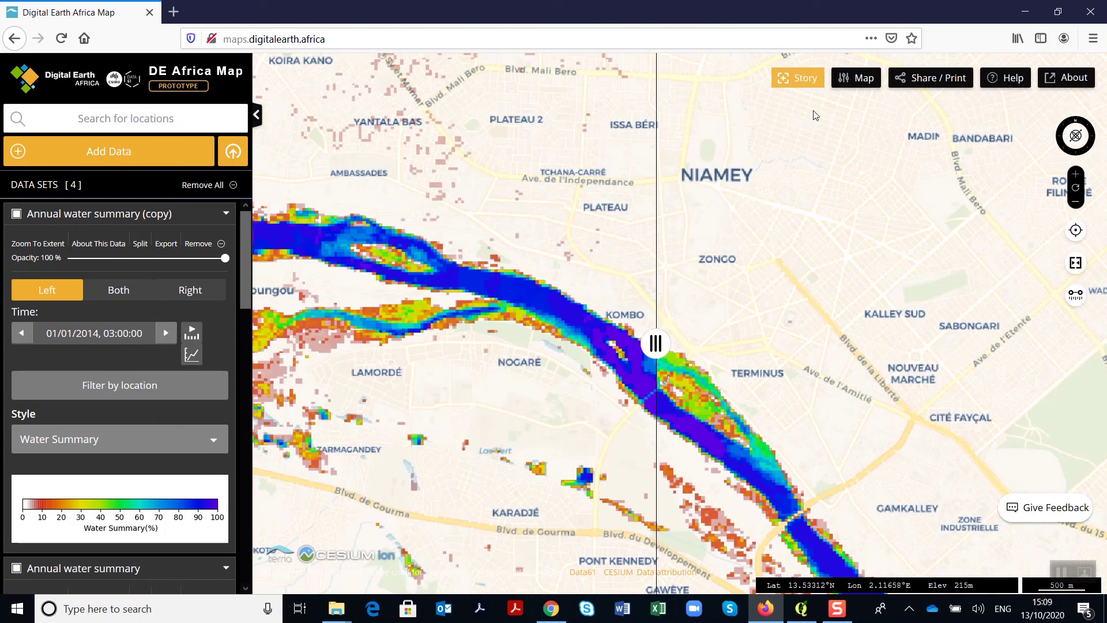
Step: Check and close the Share / Print panel, then widen the 2014 water summary by moving the split right
click(920, 85)
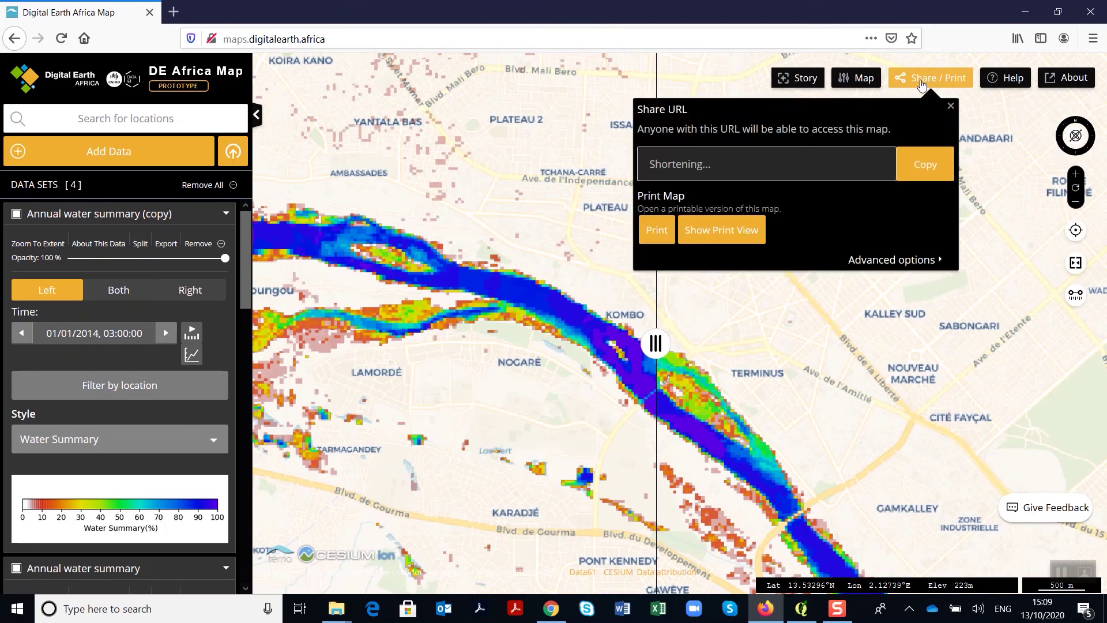
click(951, 107)
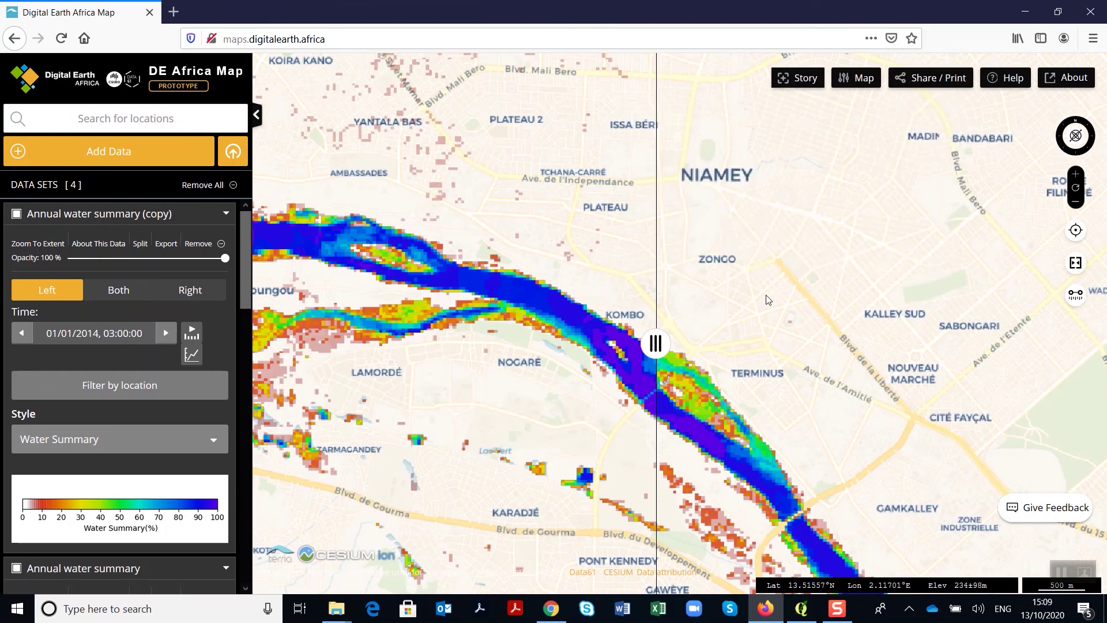
drag(665, 340, 783, 375)
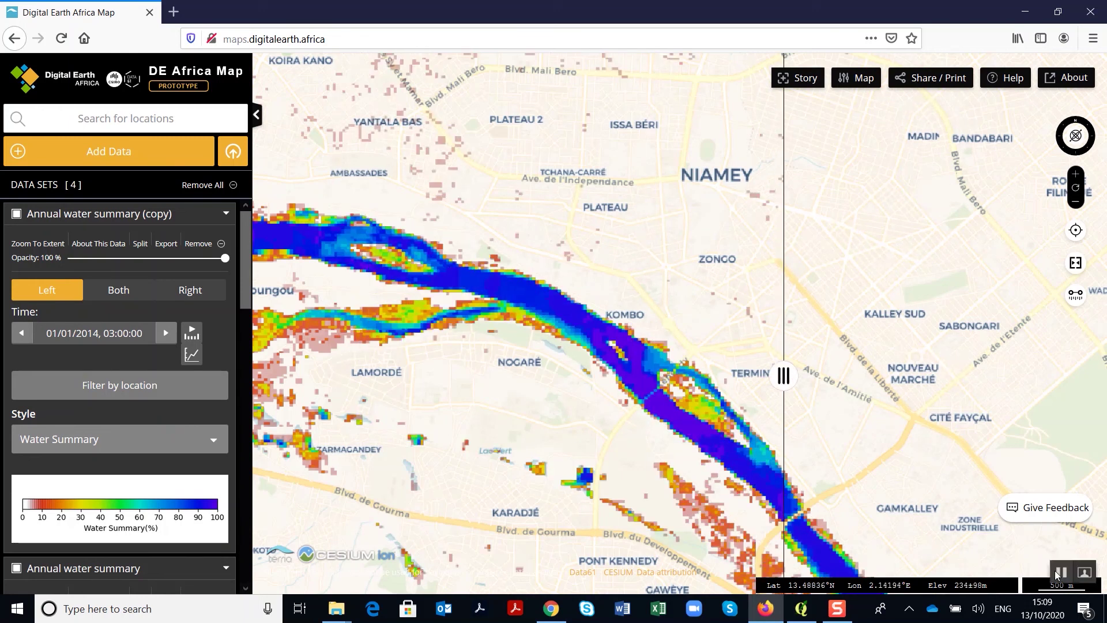